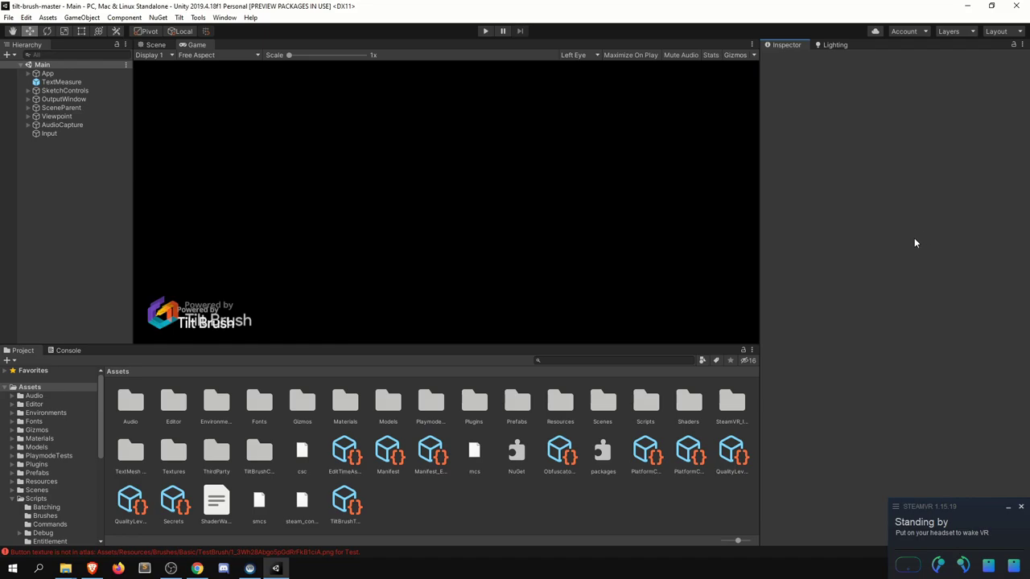
Switch to Chrome and skim the icosa-gallery open-brush repository README
key(alt+Tab)
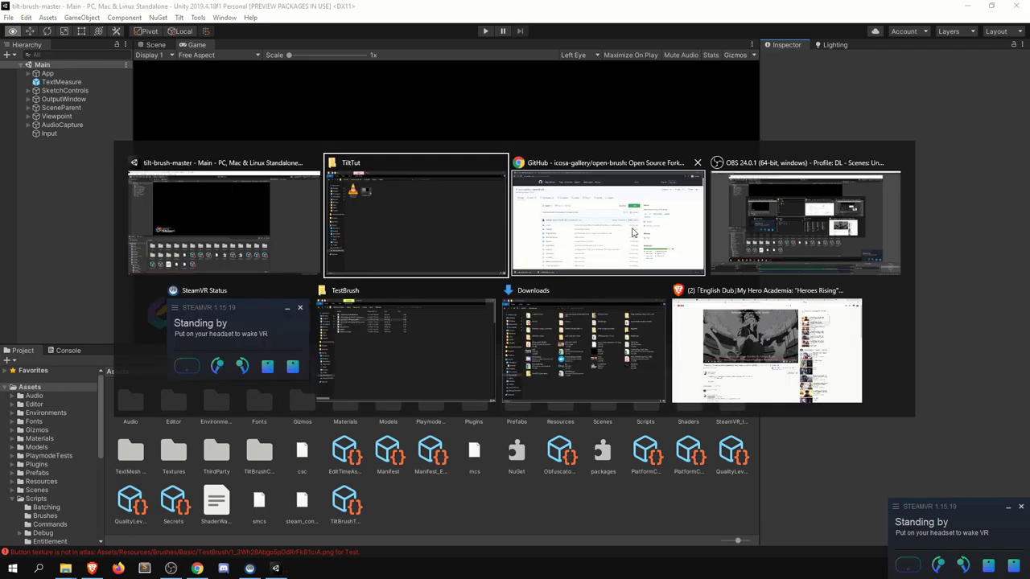
click(636, 233)
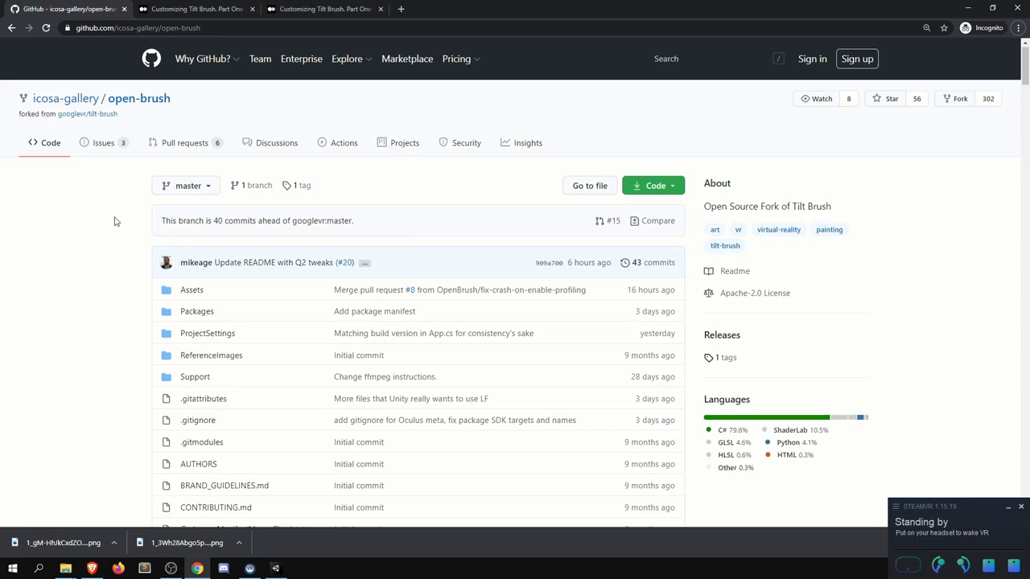
scroll(115, 220, down, 7)
scroll(114, 221, up, 1)
scroll(115, 222, down, 1)
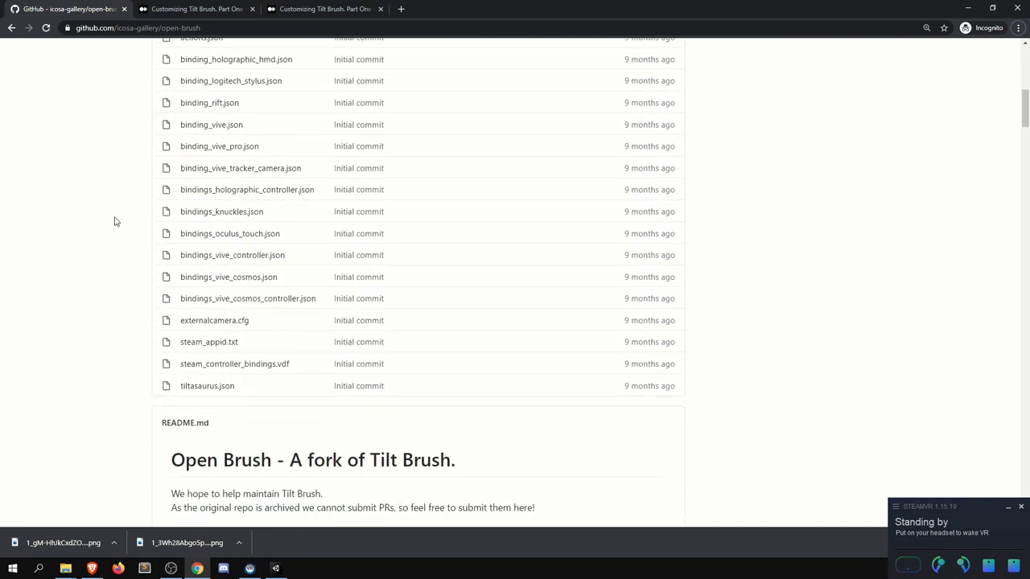
scroll(119, 254, up, 1)
scroll(106, 307, down, 4)
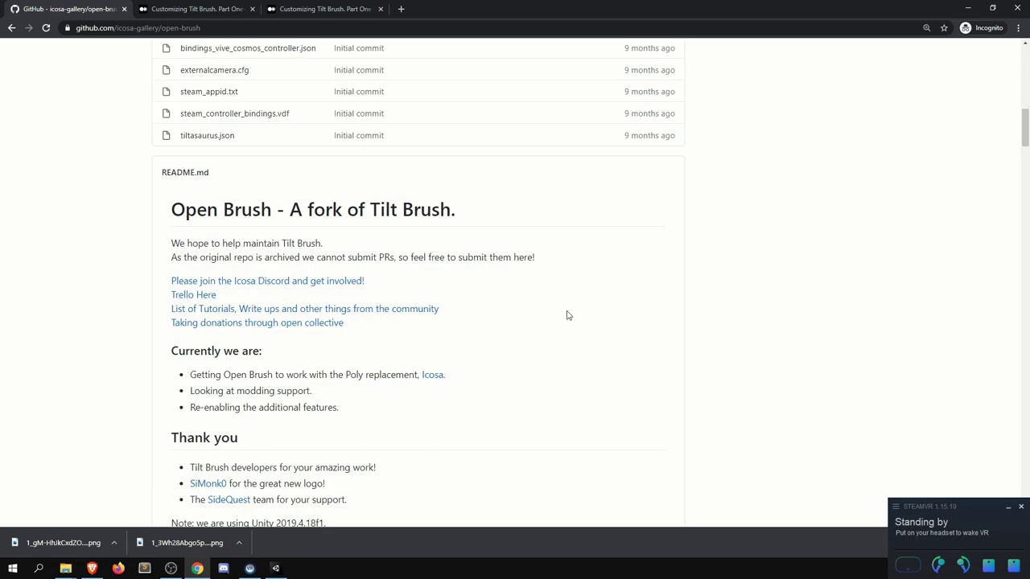
scroll(455, 133, up, 10)
Open the forked-from googlevr/tilt-brush repo in a new tab, view it, then close it
right_click(107, 114)
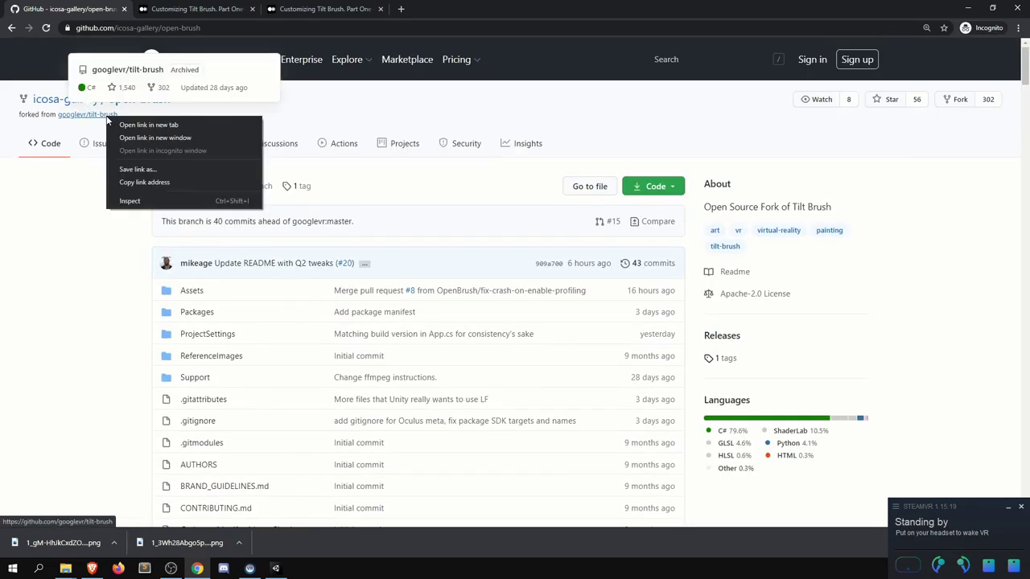
click(145, 125)
click(156, 8)
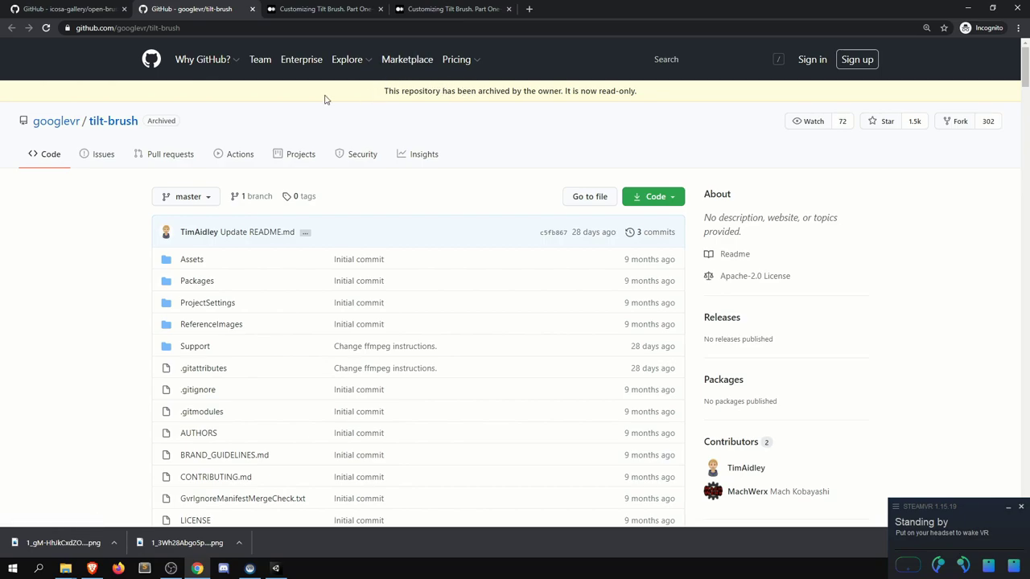
click(252, 9)
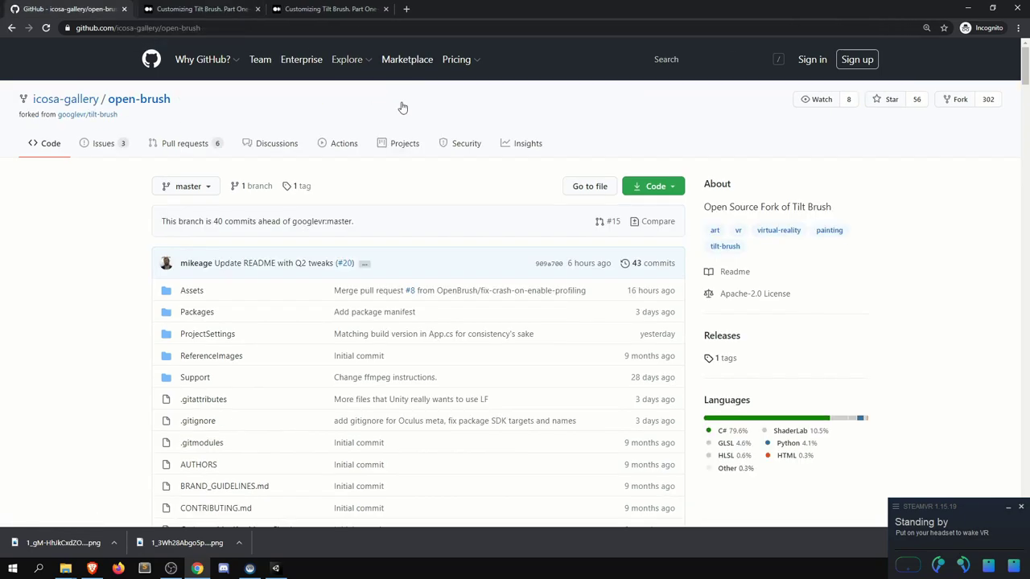
View the 'Customizing Tilt Brush' article, check its second copy, then return to the first
click(208, 8)
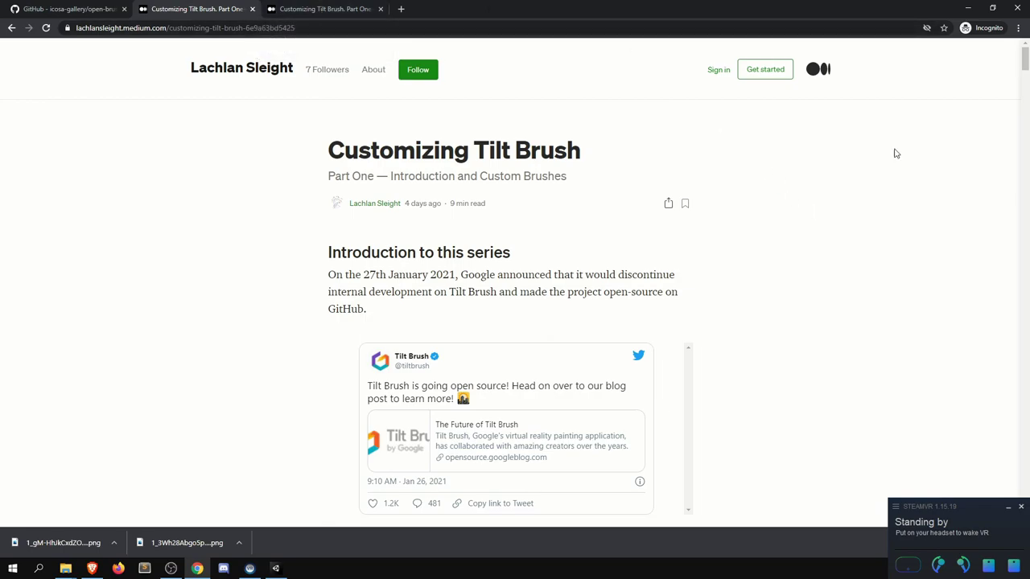
click(318, 7)
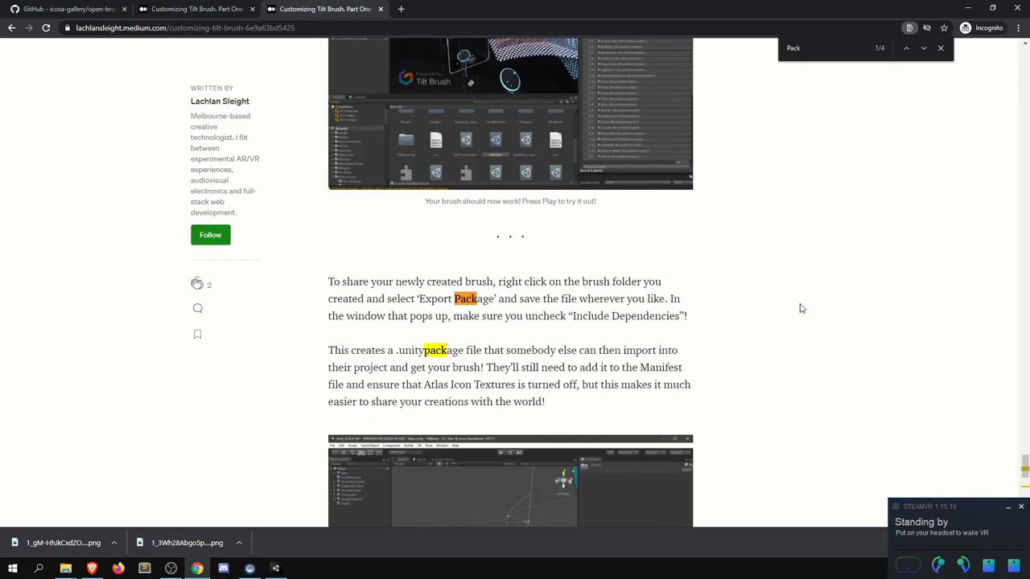
middle_click(731, 109)
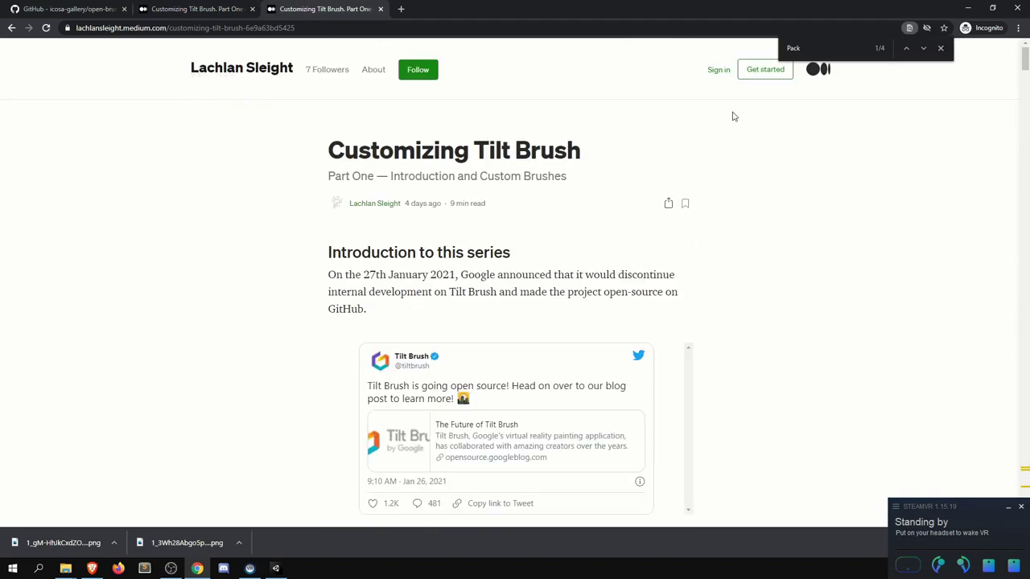
click(206, 8)
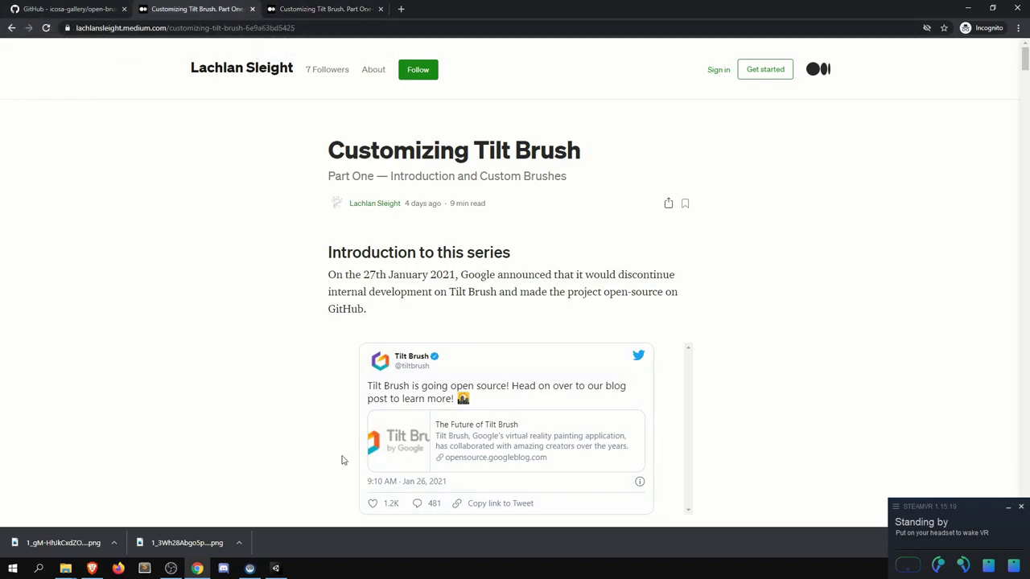
Back in Unity, open Assets > Scenes and select the Main scene asset
click(275, 568)
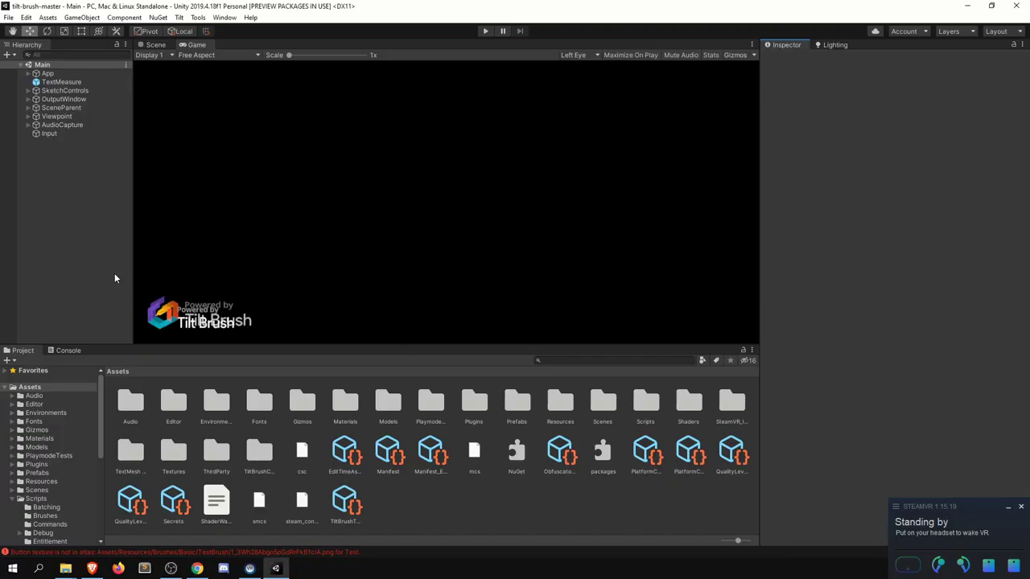
click(48, 389)
double_click(603, 402)
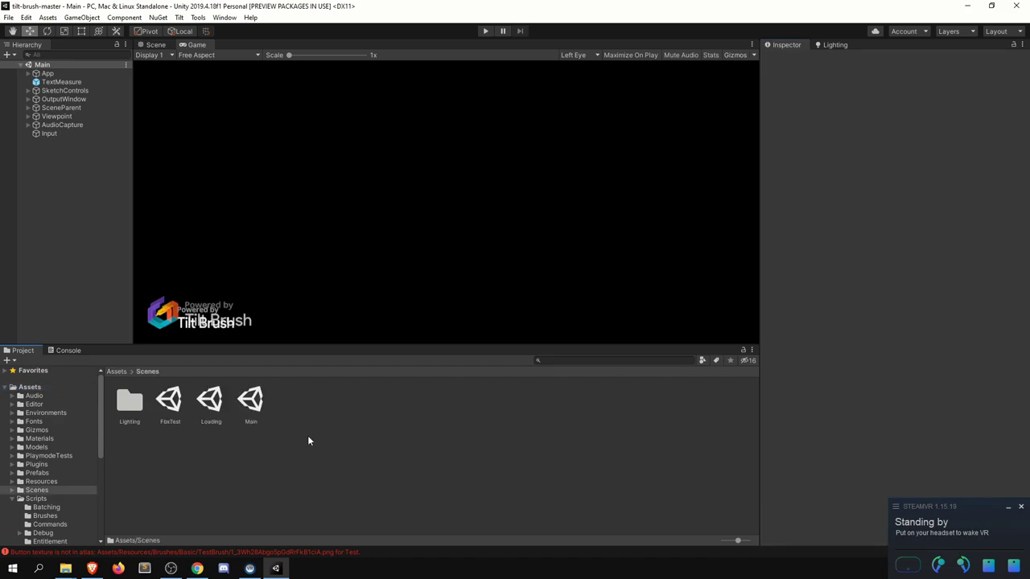
click(251, 405)
click(65, 273)
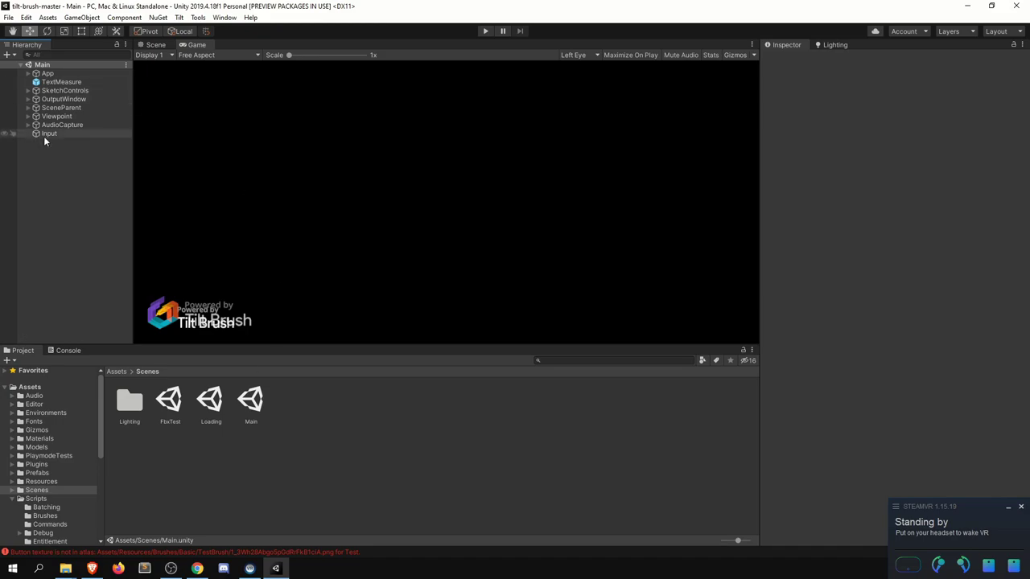
Dock the Game view beside the Scene view and widen the Game view
click(153, 44)
drag(197, 44, 623, 192)
drag(547, 181, 508, 177)
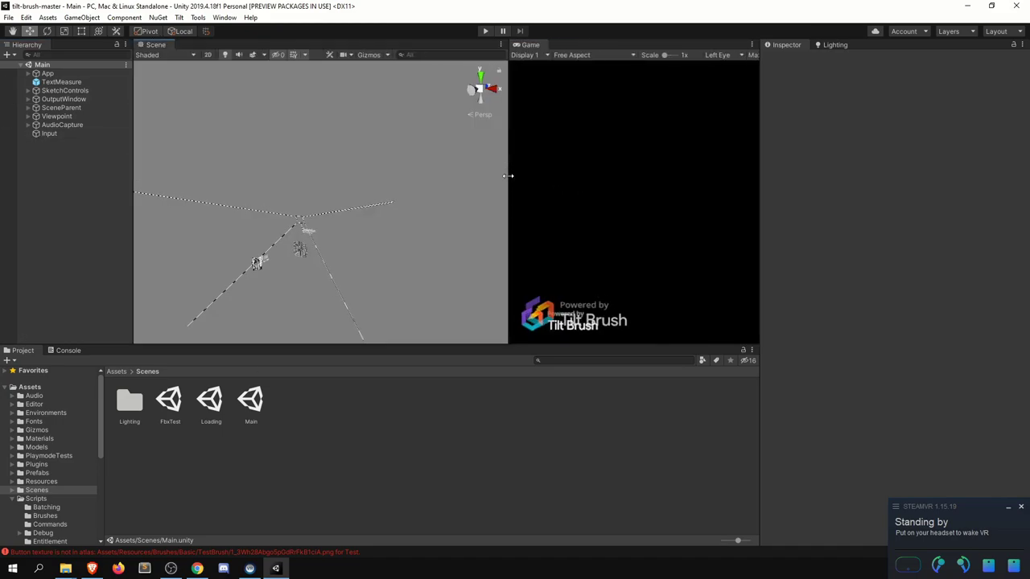
Search the Project for 'knuc' and open the Knuckles controller models folder
click(66, 116)
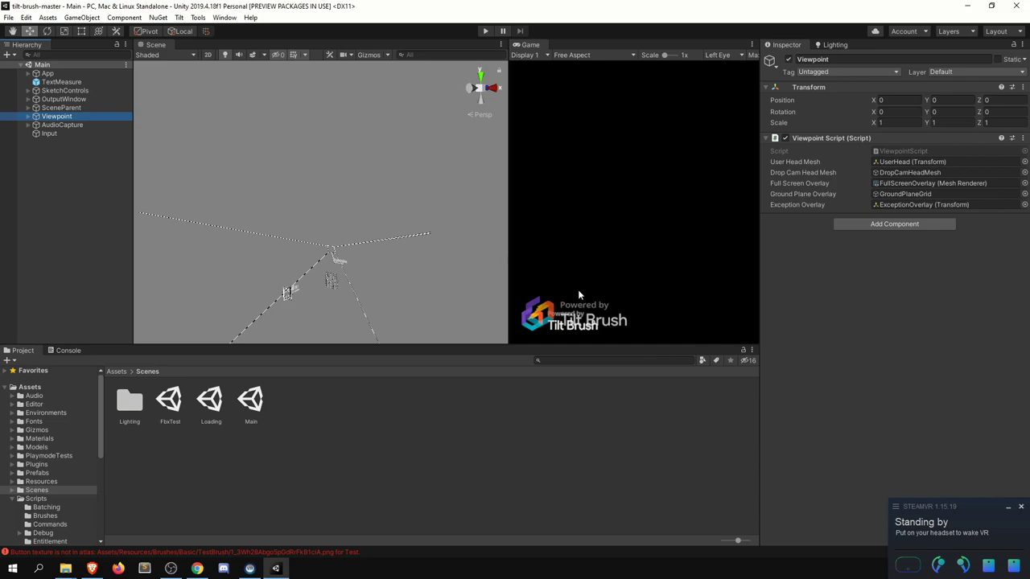
click(611, 362)
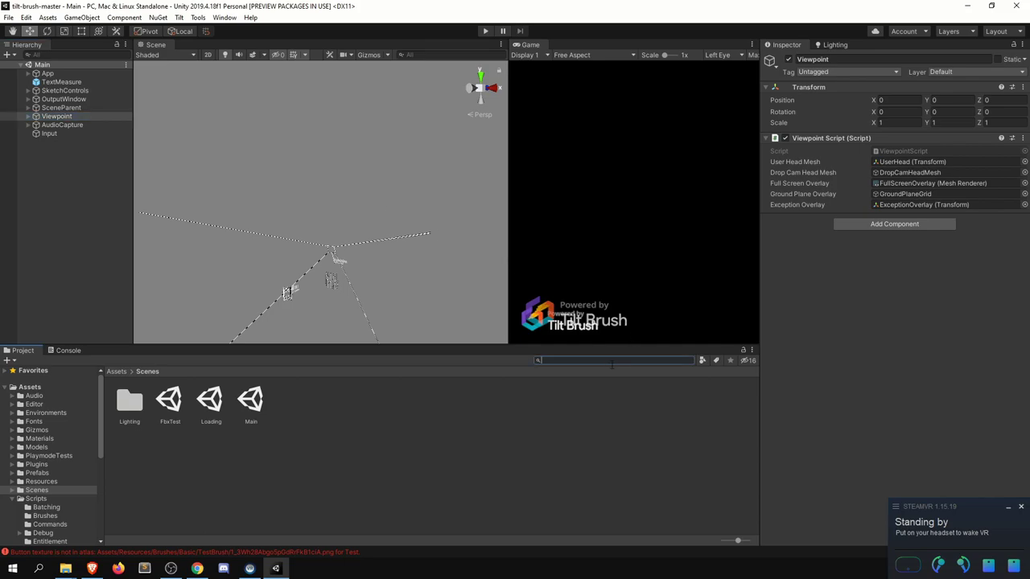
text(knu)
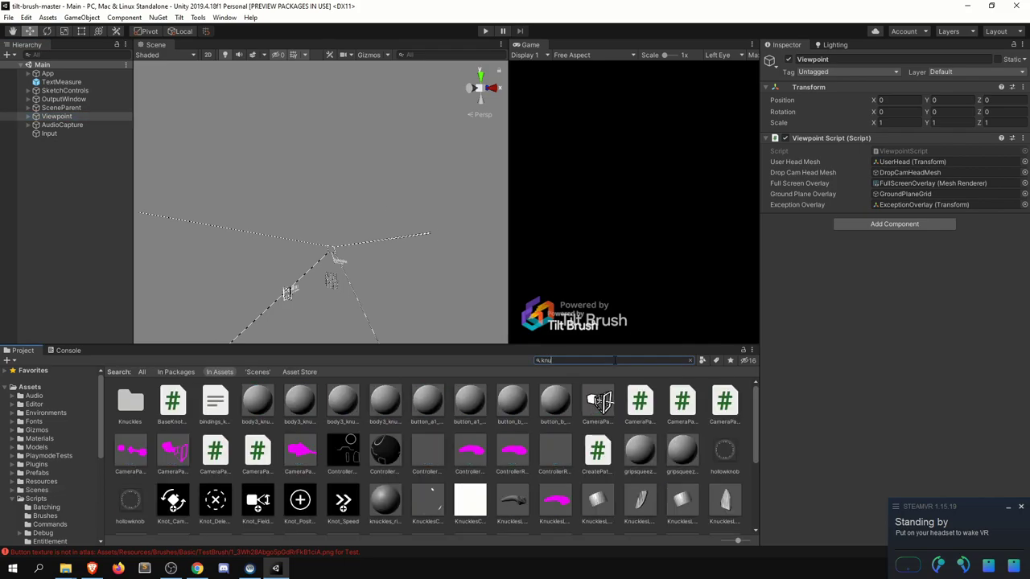
text(cles)
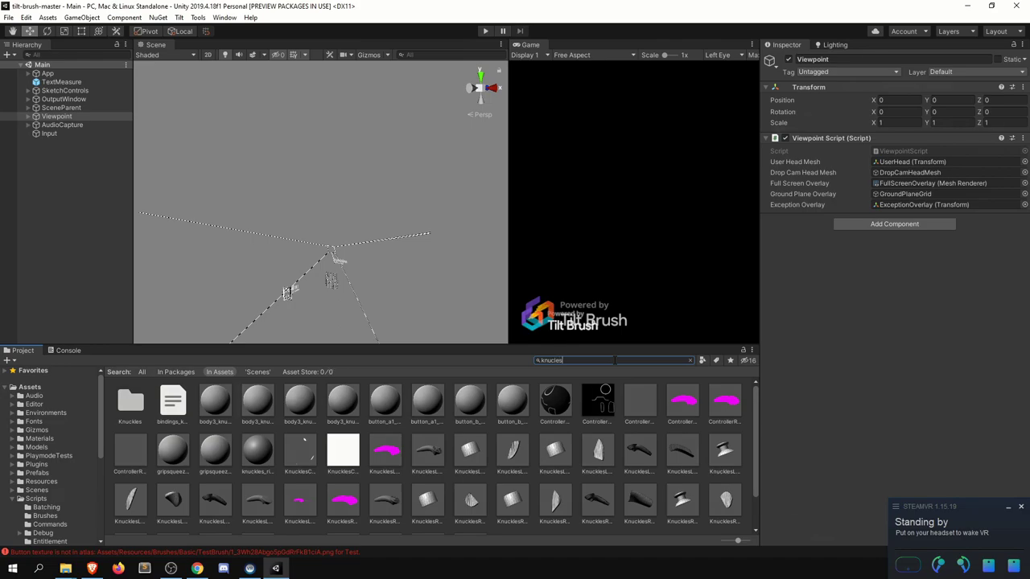
double_click(131, 402)
click(292, 402)
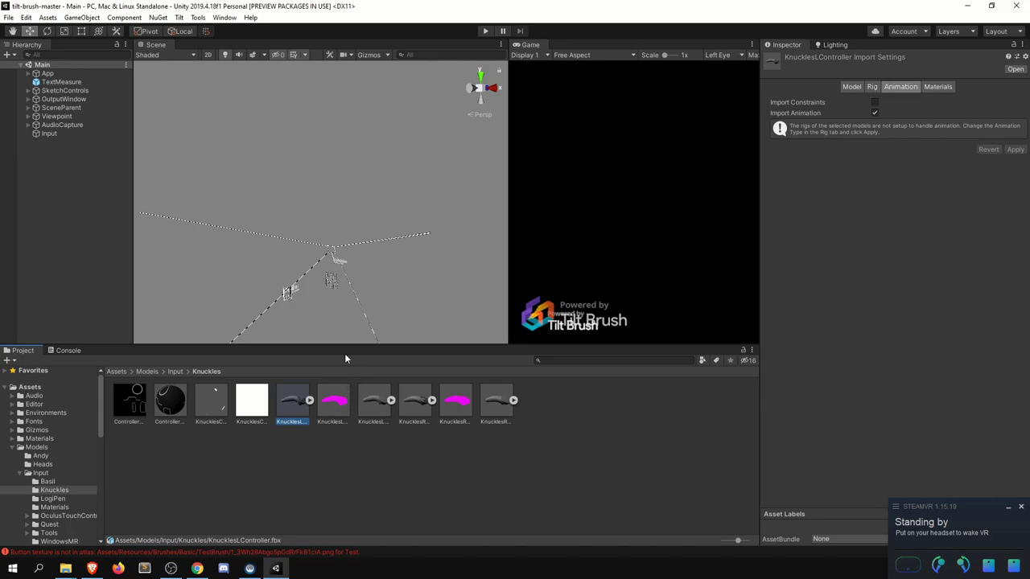
Expand Viewpoint > VrSystem in the Hierarchy and select Camera (eye)
click(80, 118)
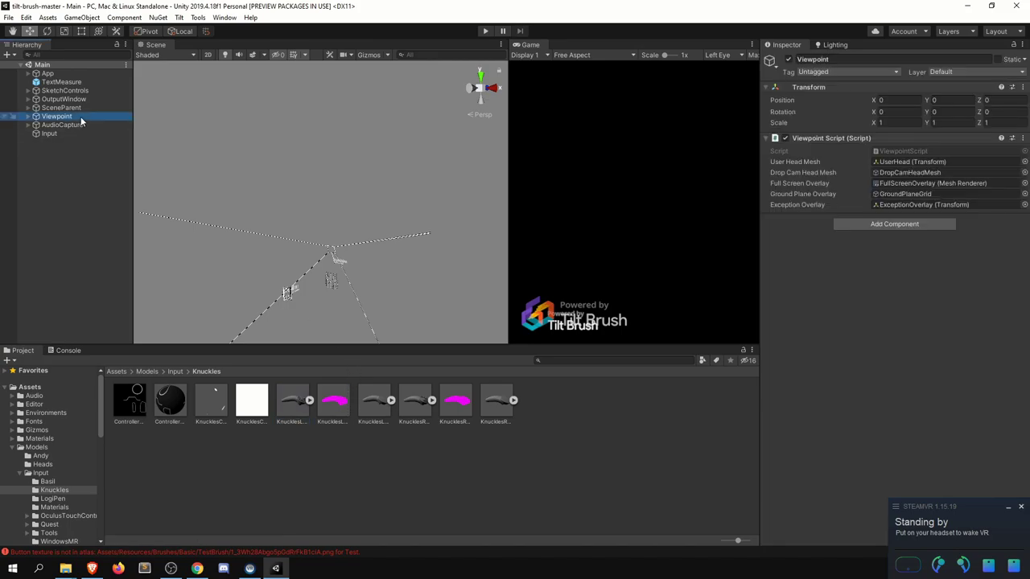
key(Right)
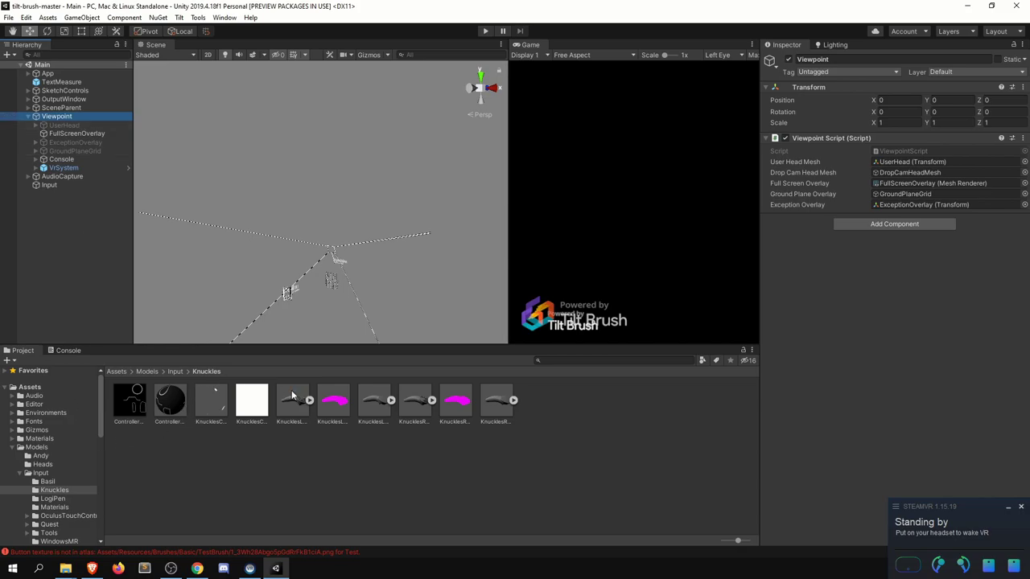
click(71, 169)
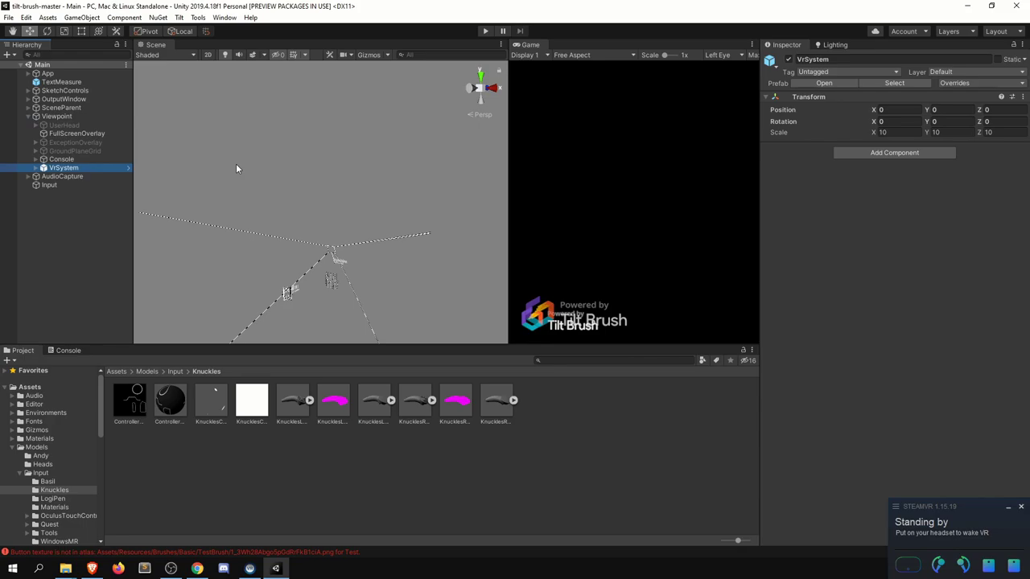
key(Right)
key(Down)
key(Down)
key(Up)
key(Down)
key(Right)
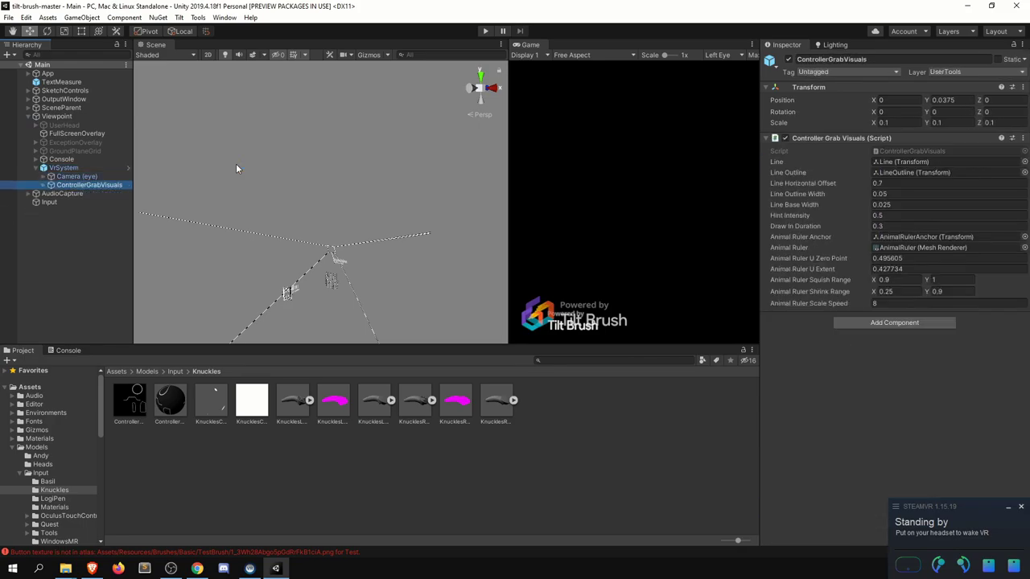
key(Left)
key(Up)
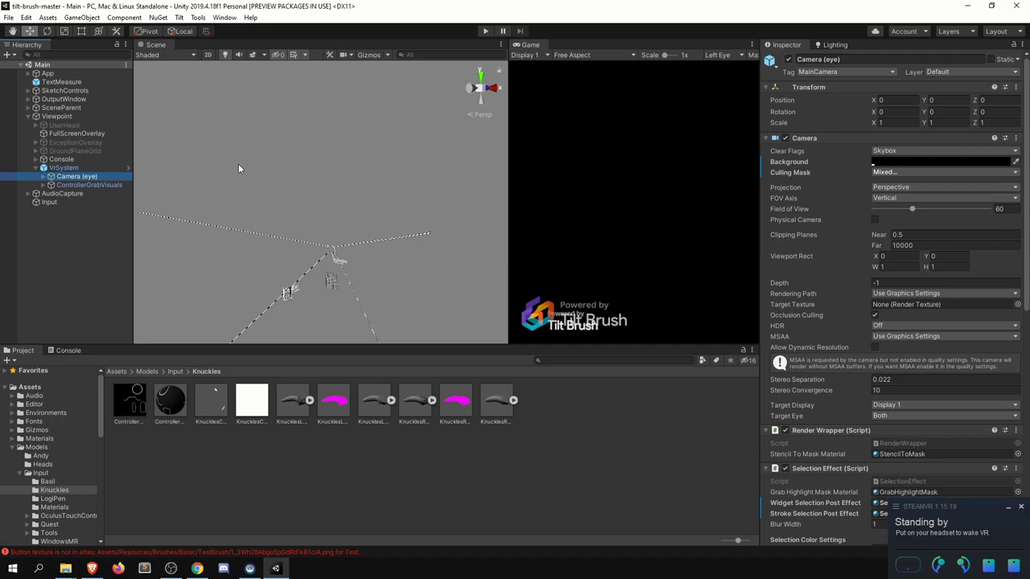
Collapse Viewpoint, expand SceneParent and inspect Main Canvas and ShaderWarmup
click(27, 117)
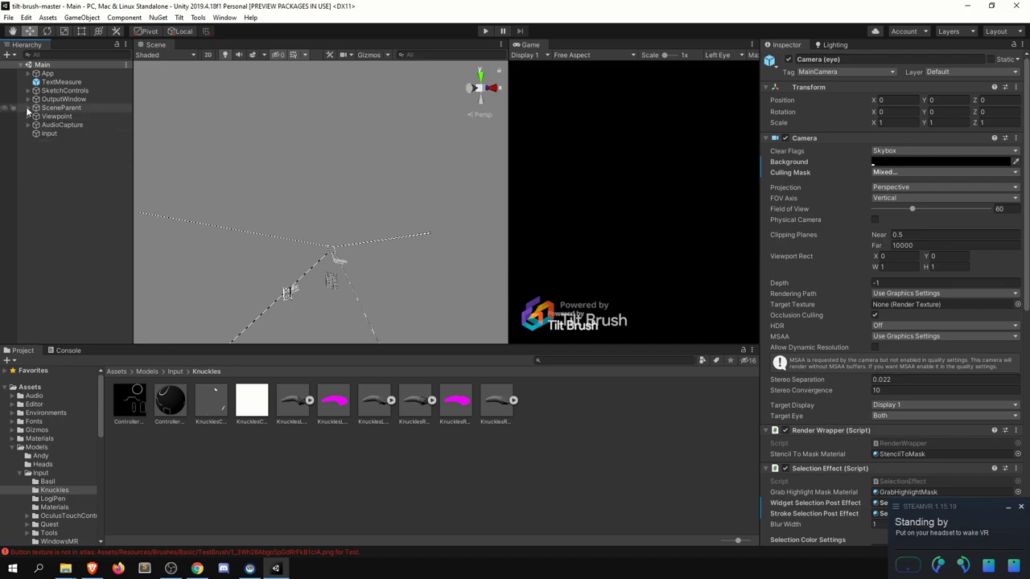
click(28, 107)
click(61, 108)
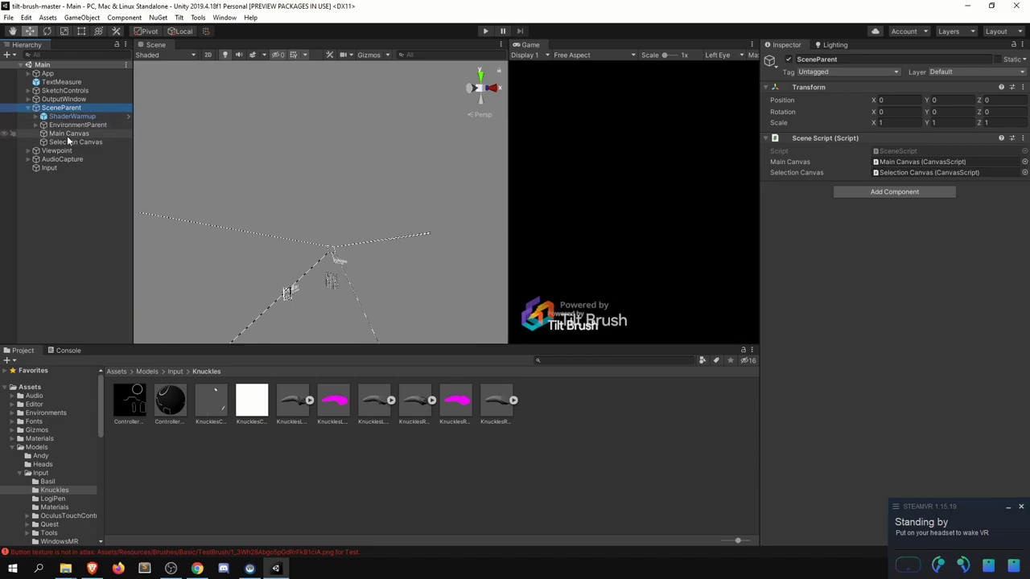
click(70, 135)
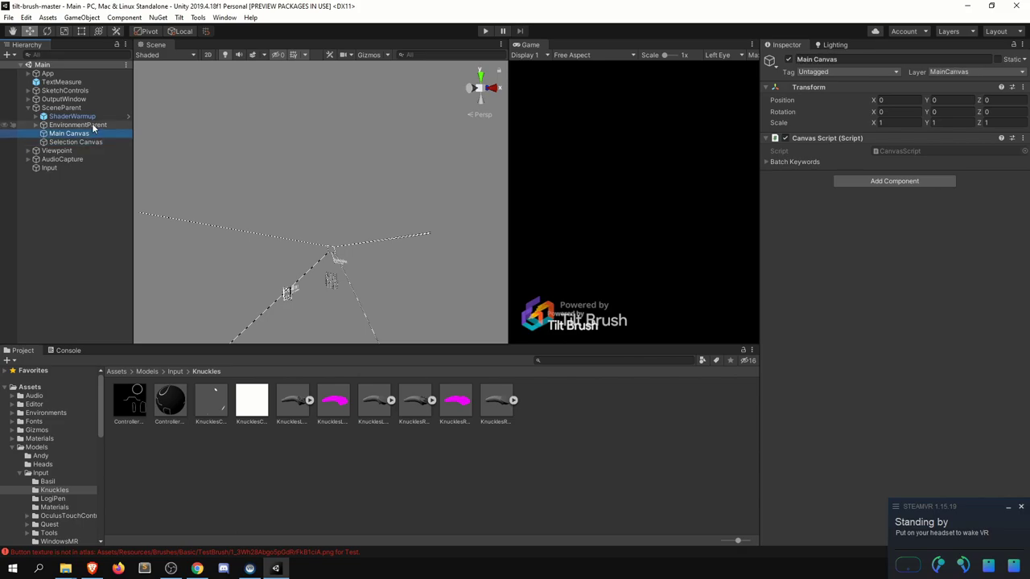
key(Up)
key(Up)
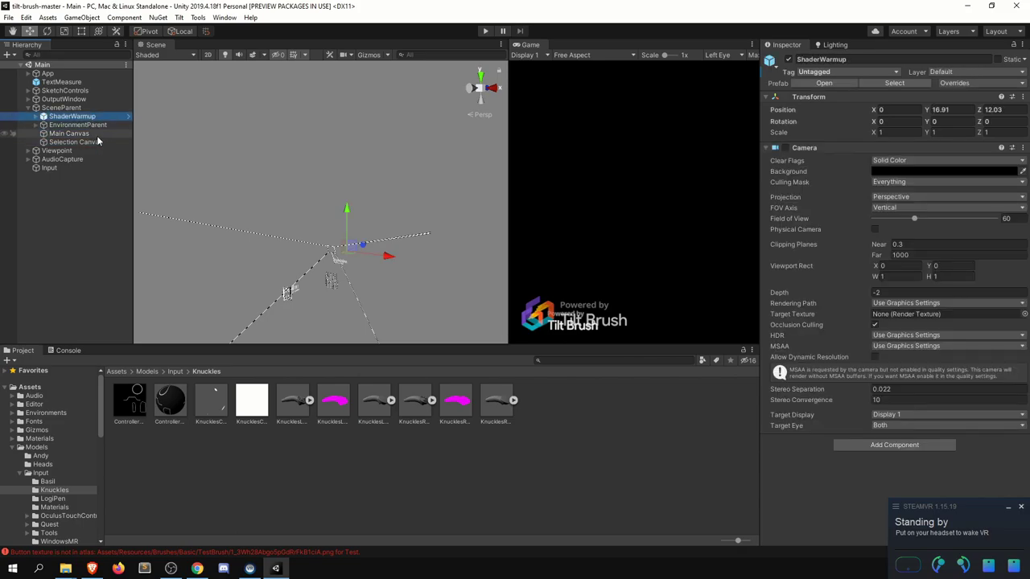
Collapse SceneParent, inspect SketchControls, then select the App object
click(31, 107)
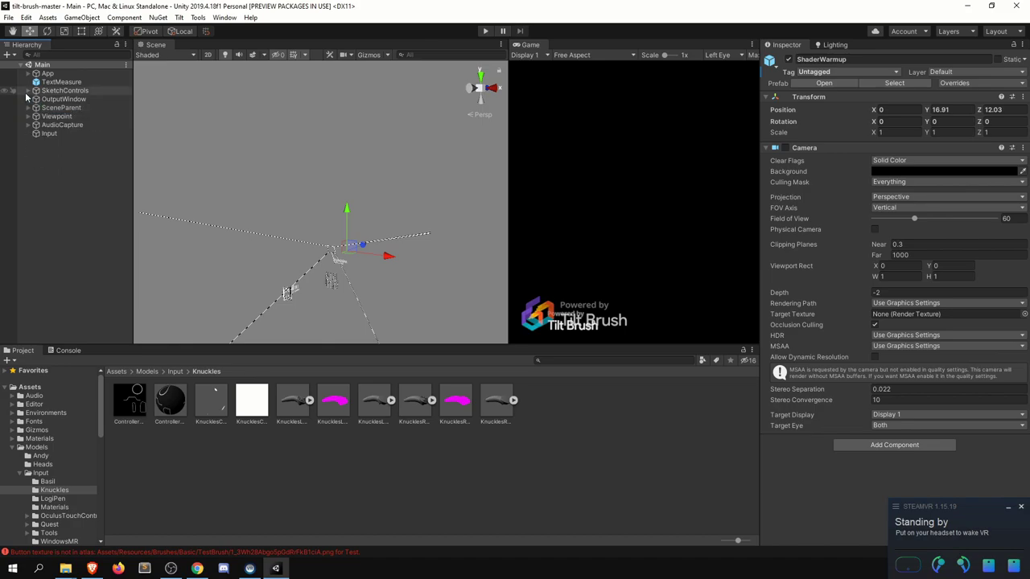
click(29, 90)
click(67, 90)
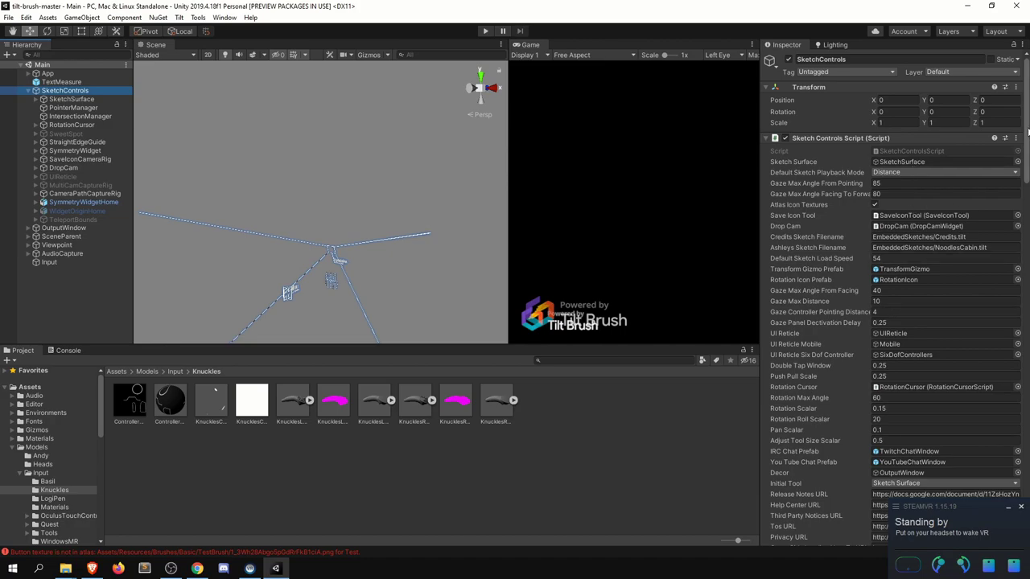
click(63, 74)
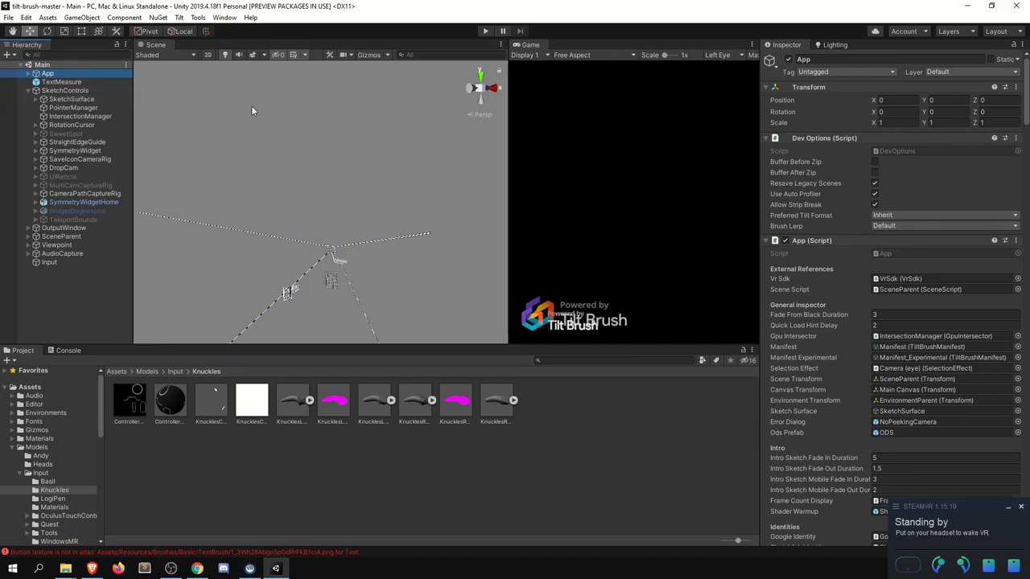
Ping App's Manifest asset and open it to show its Brushes list
click(31, 90)
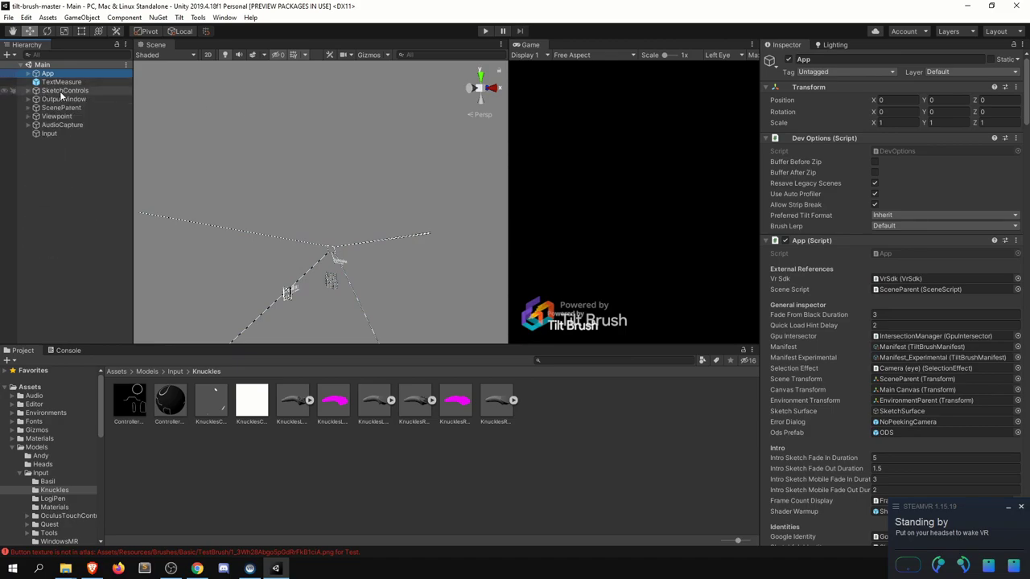
drag(1027, 90, 1027, 105)
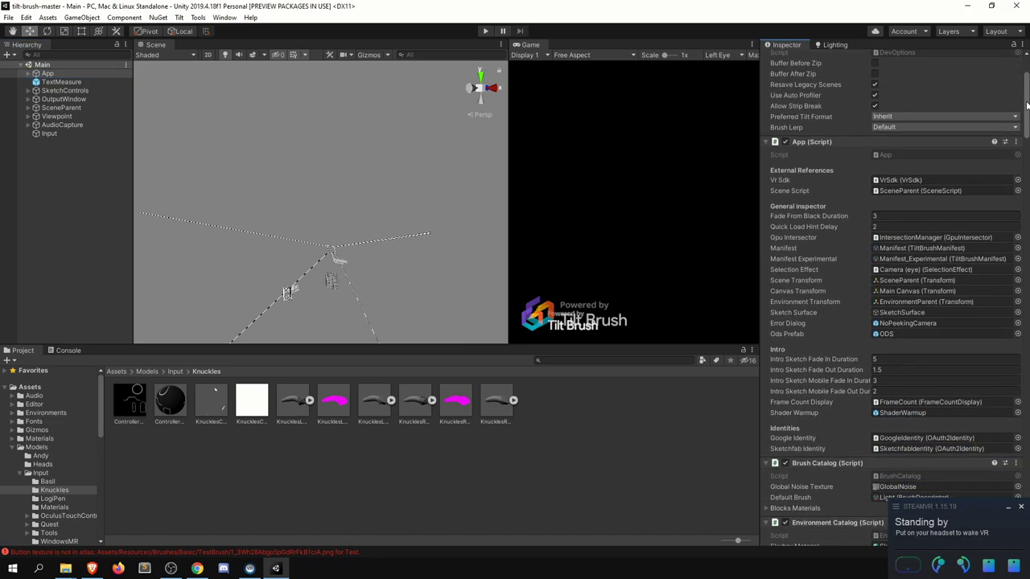
click(921, 247)
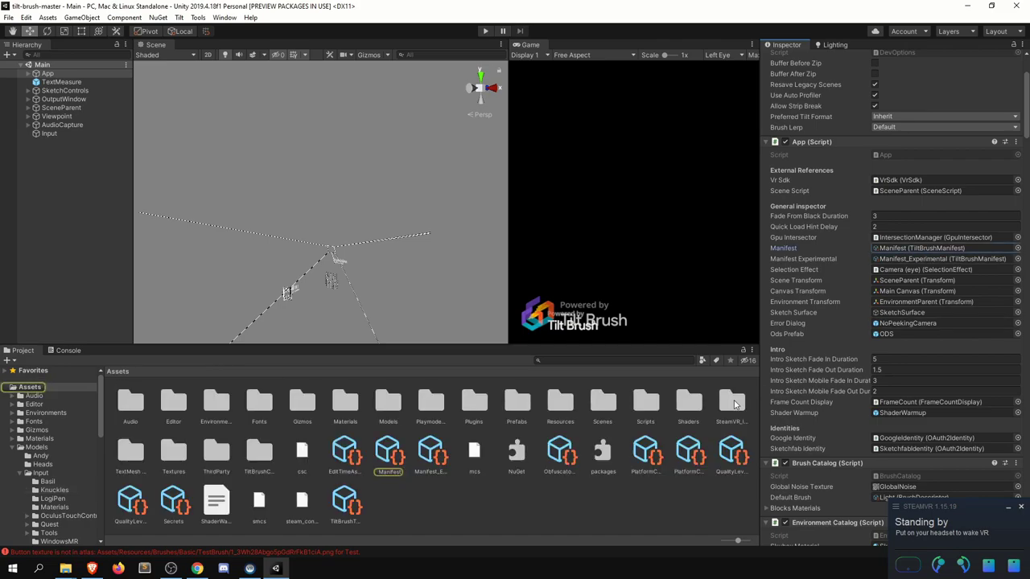
double_click(920, 248)
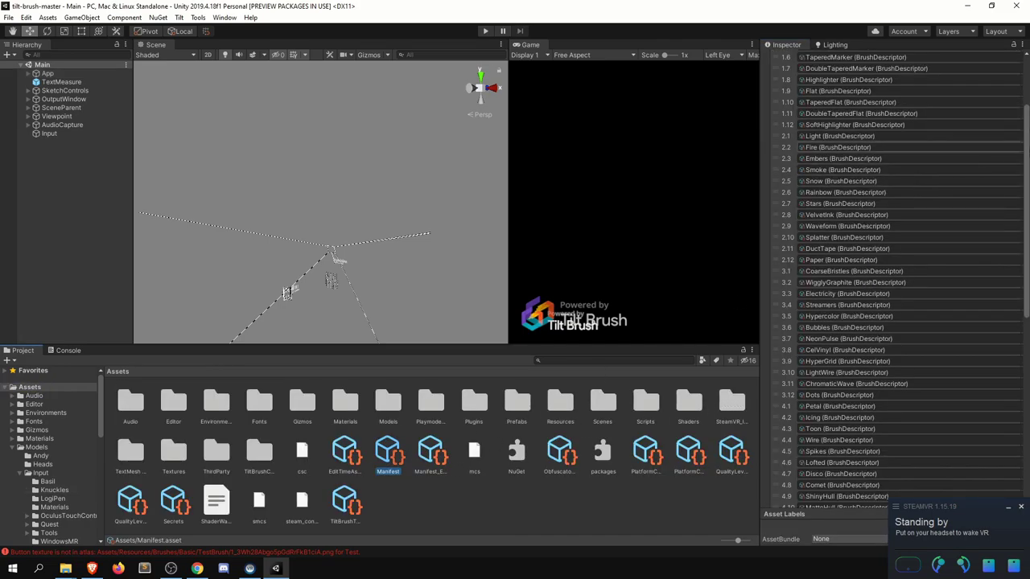
Ping the OilPaint brush, then find entry 5.1 Test in the TestBrush folder
drag(1026, 156, 1028, 92)
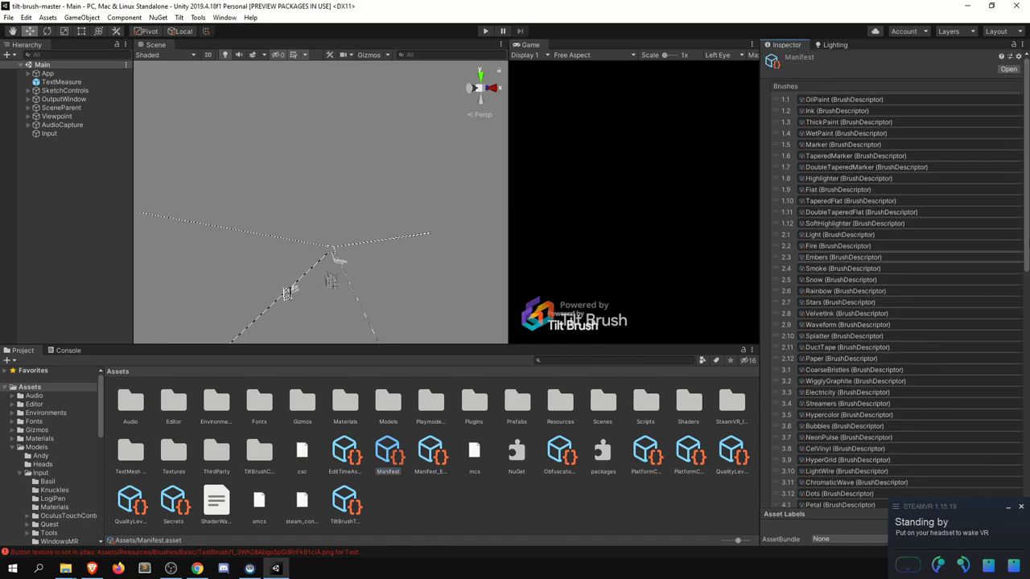
click(856, 101)
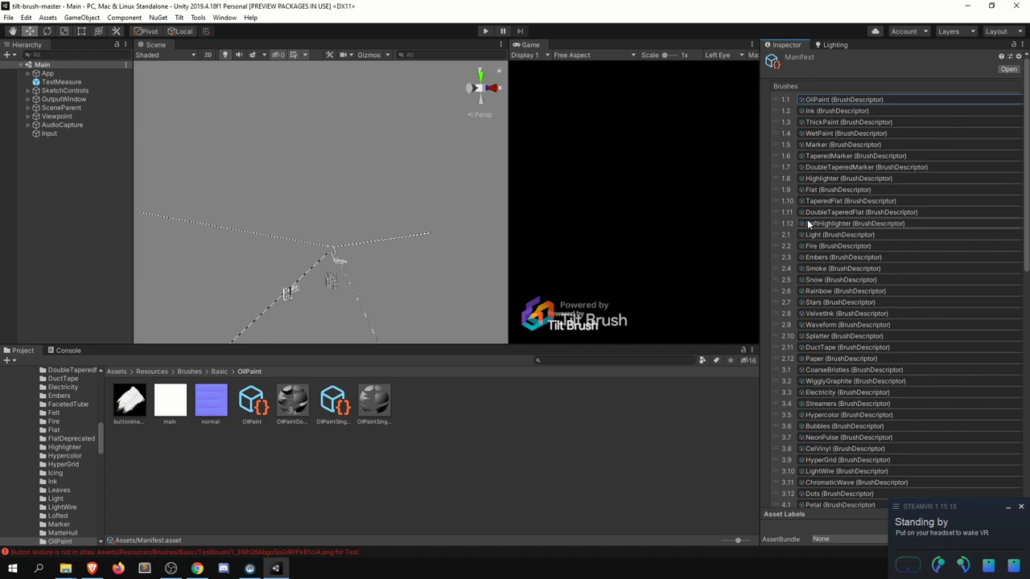
scroll(1016, 161, down, 10)
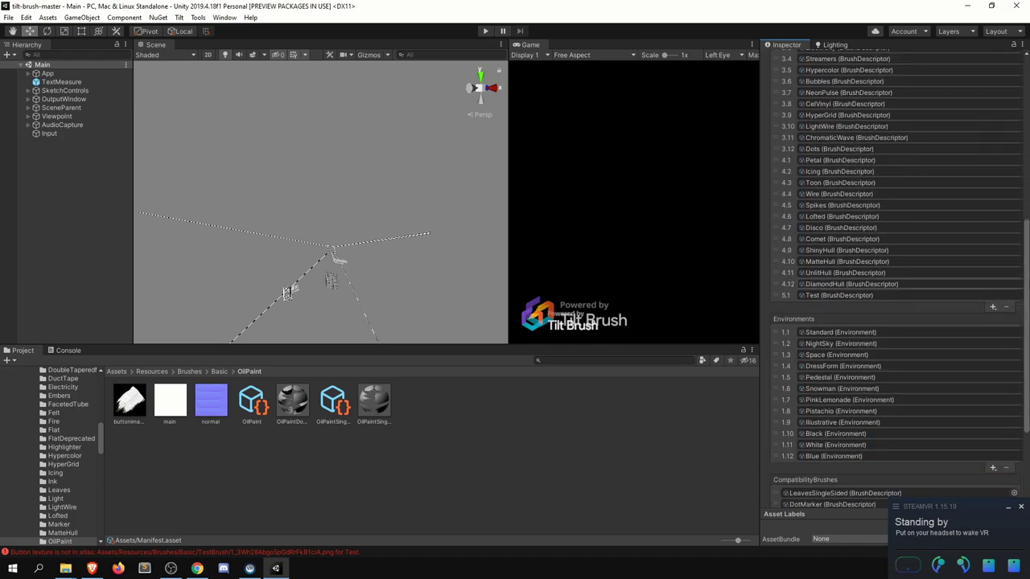
drag(1028, 262, 1027, 339)
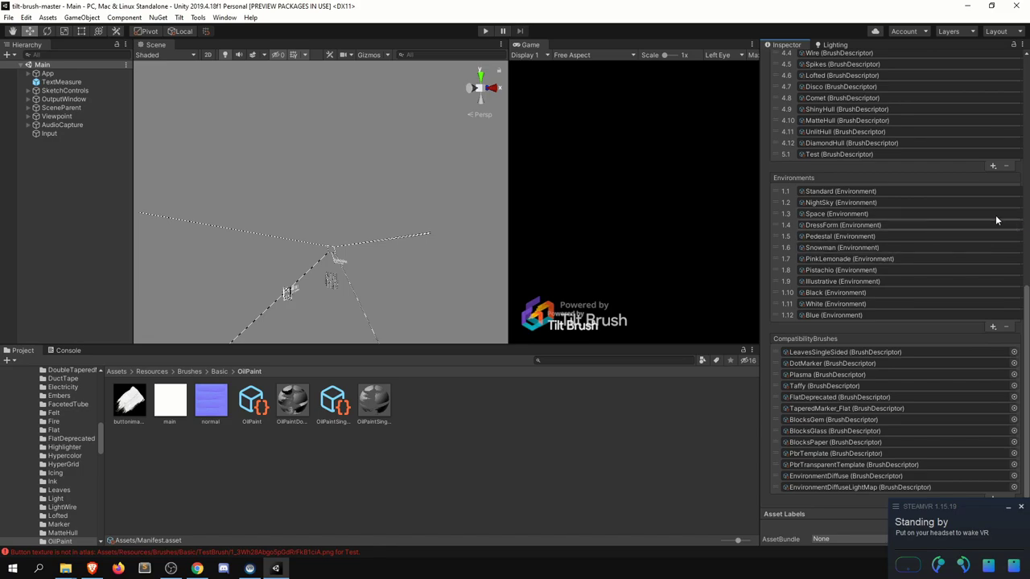
click(820, 156)
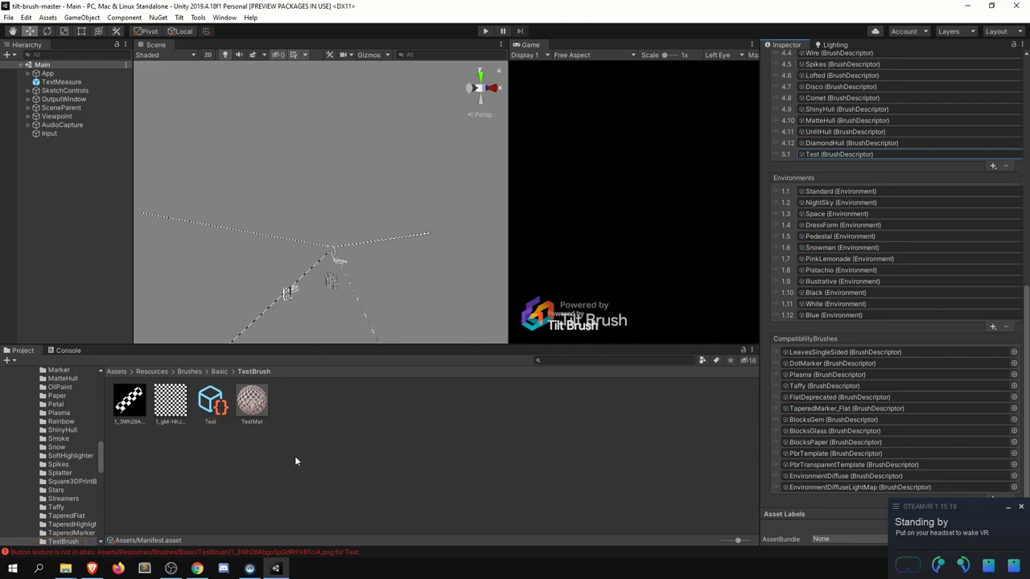
Inspect the Test descriptor, pinging its Line prefab and TestMat material (Additive Blend, emissive 10)
click(212, 404)
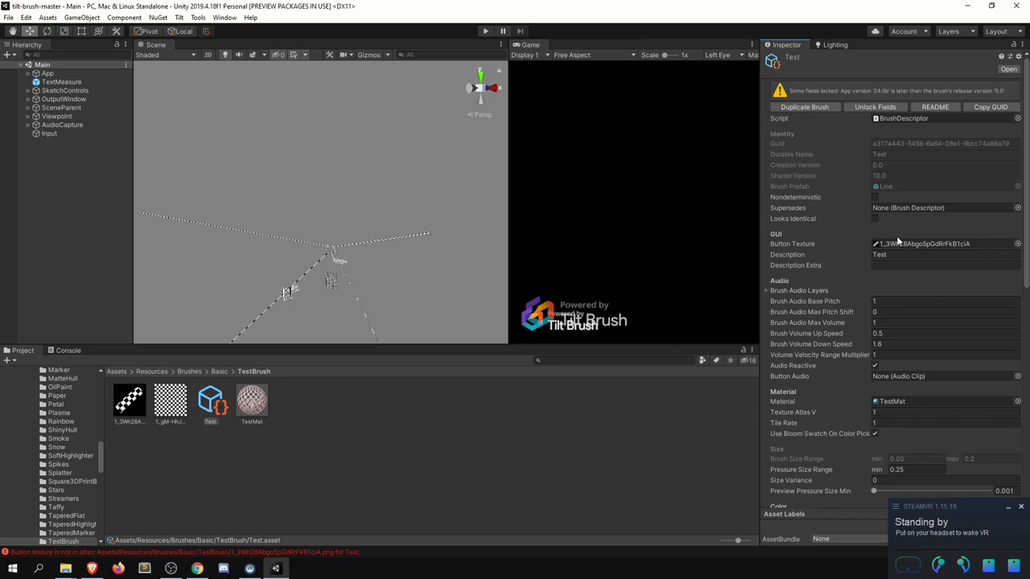
scroll(904, 129, down, 2)
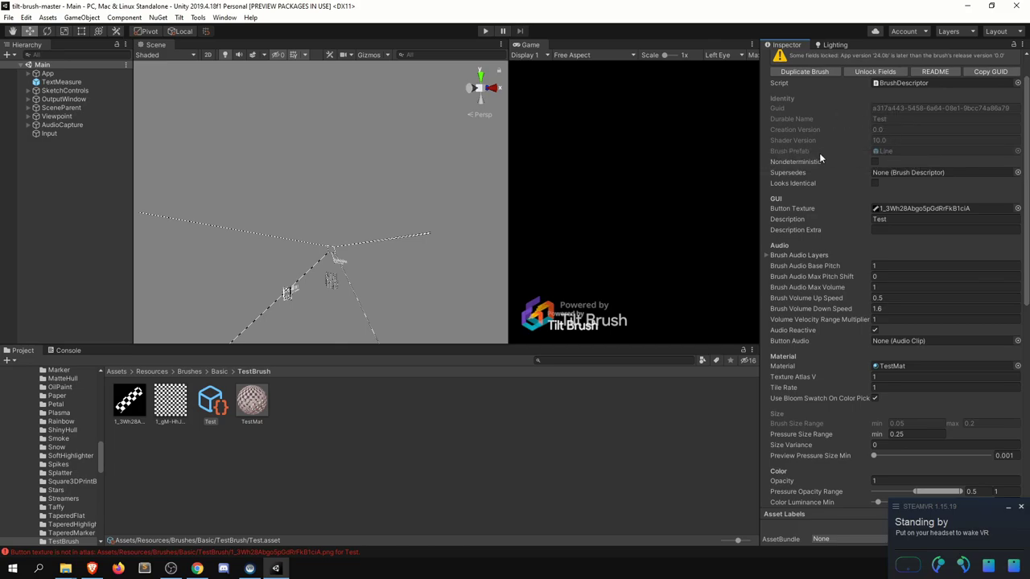
click(902, 150)
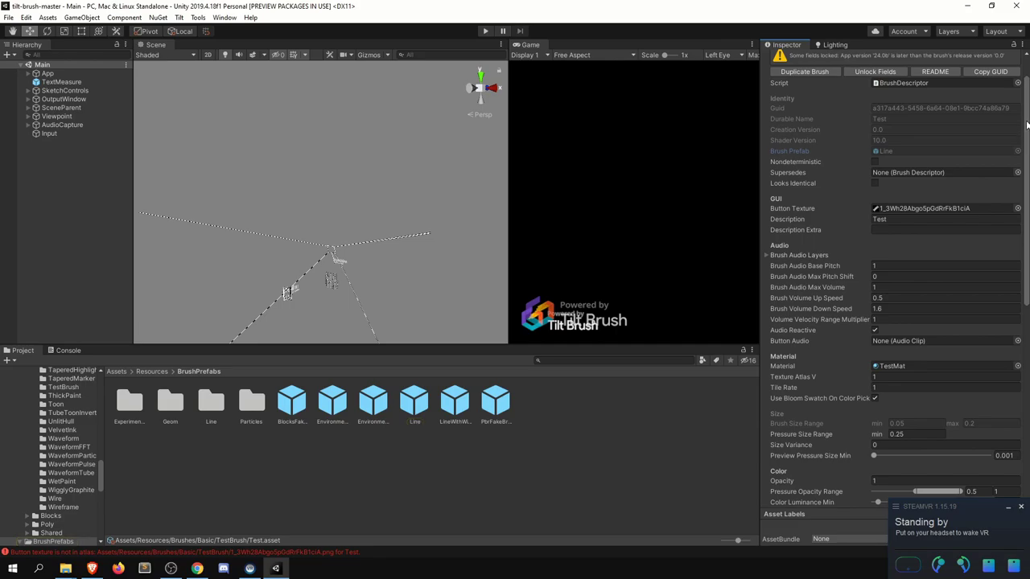
scroll(1027, 125, down, 1)
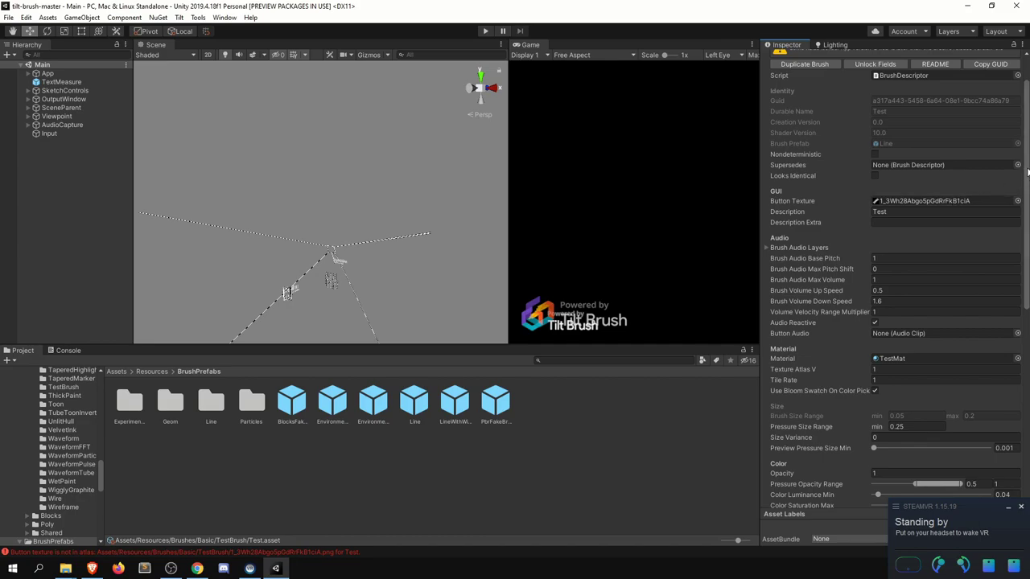
scroll(1026, 171, down, 3)
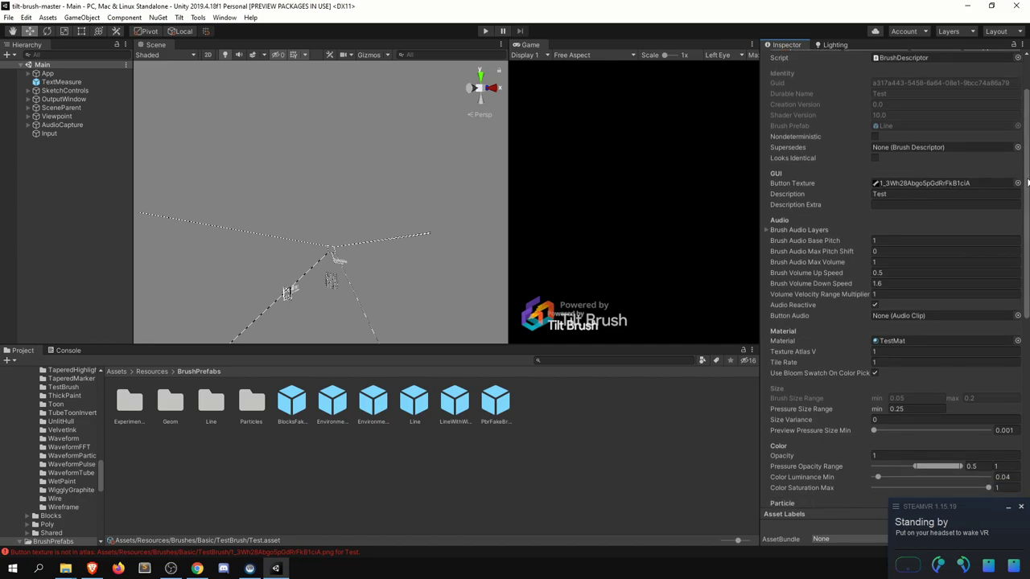
click(893, 307)
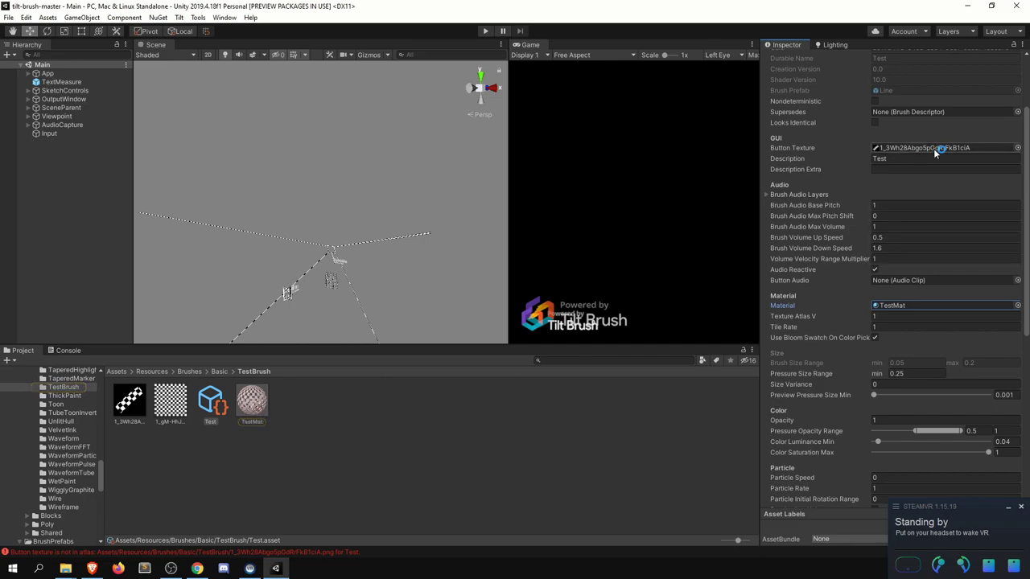
scroll(894, 273, up, 5)
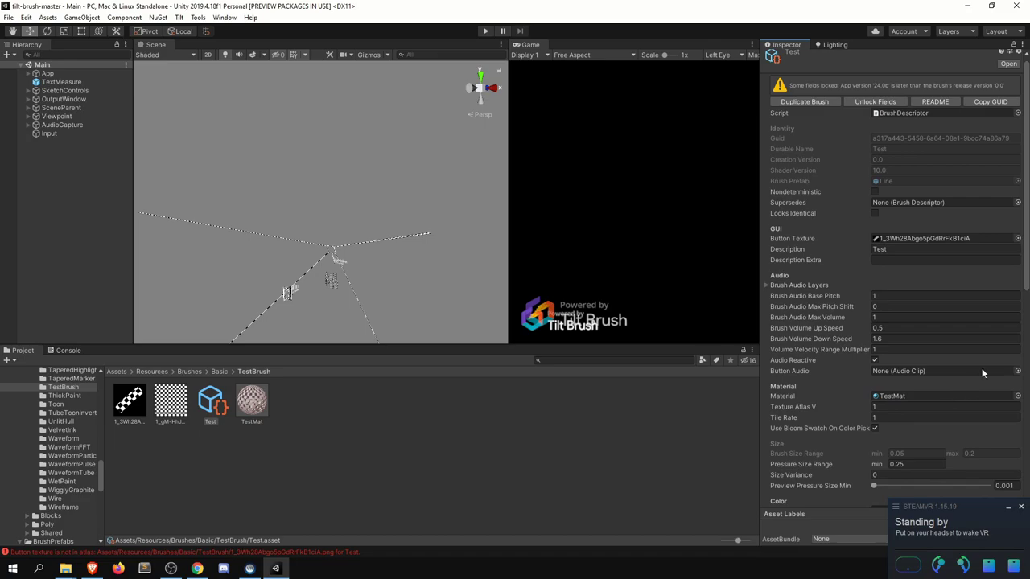
drag(1028, 194, 1028, 382)
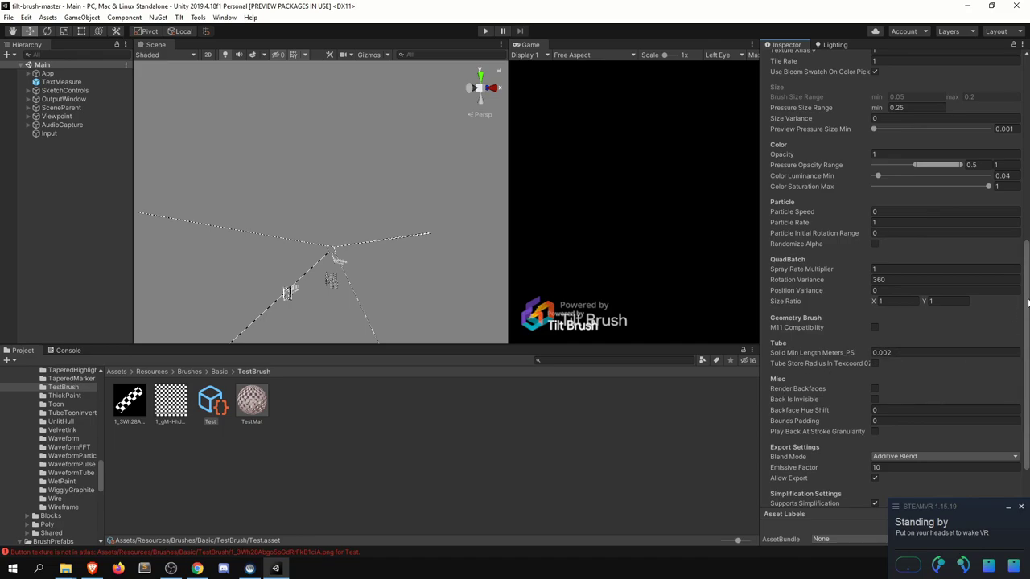
scroll(853, 382, down, 2)
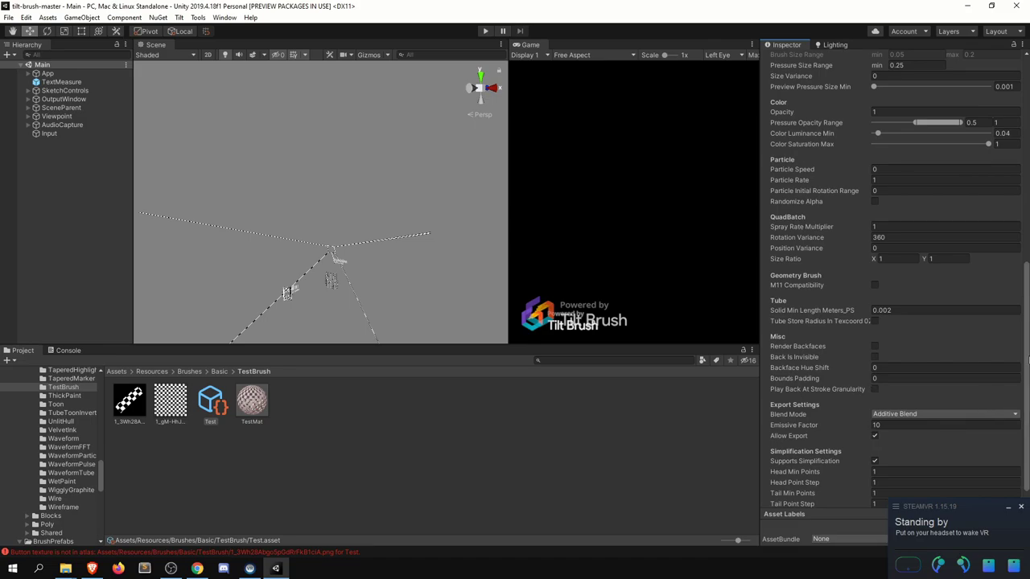
click(61, 82)
click(29, 387)
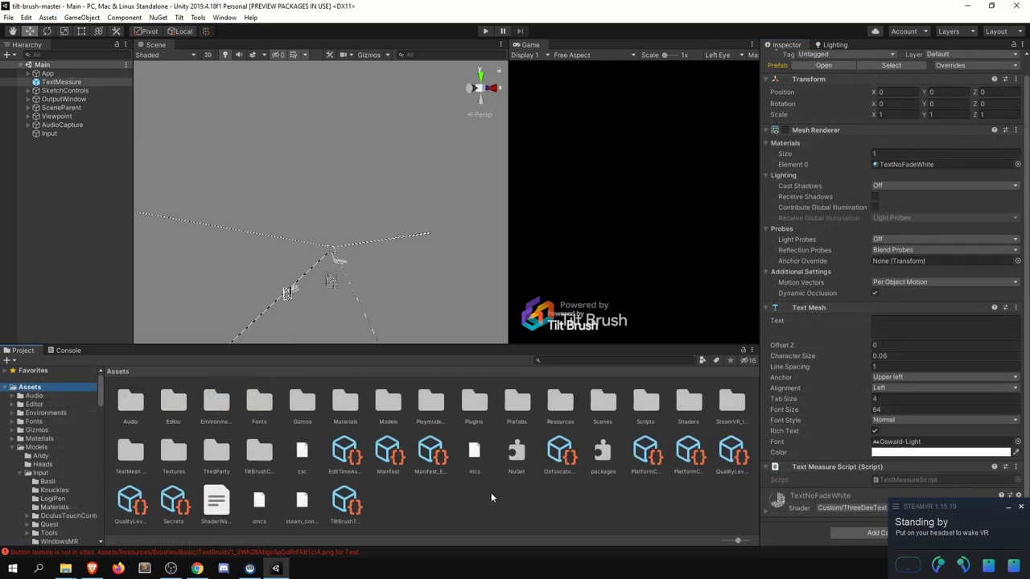
click(387, 454)
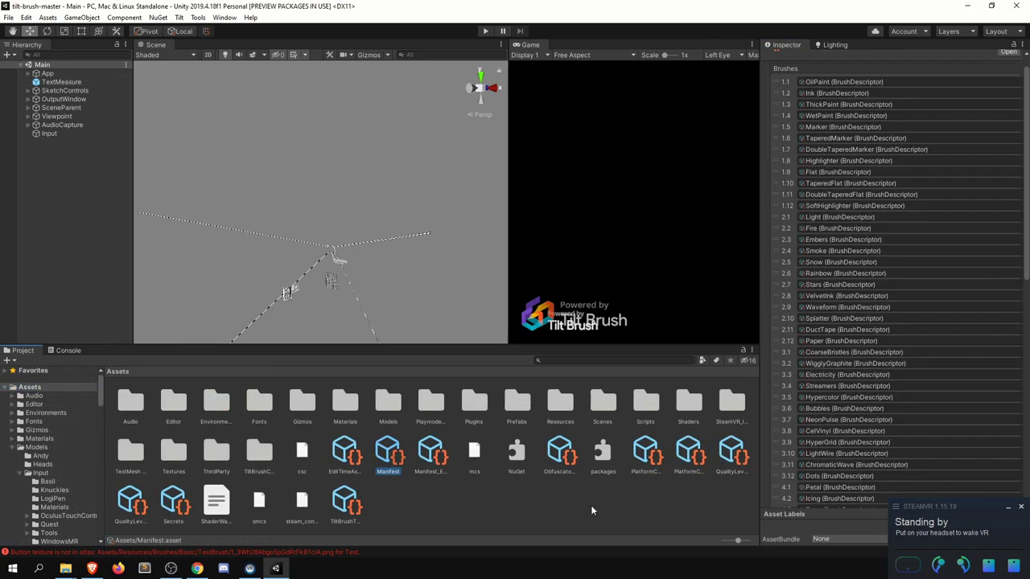
scroll(966, 160, up, 1)
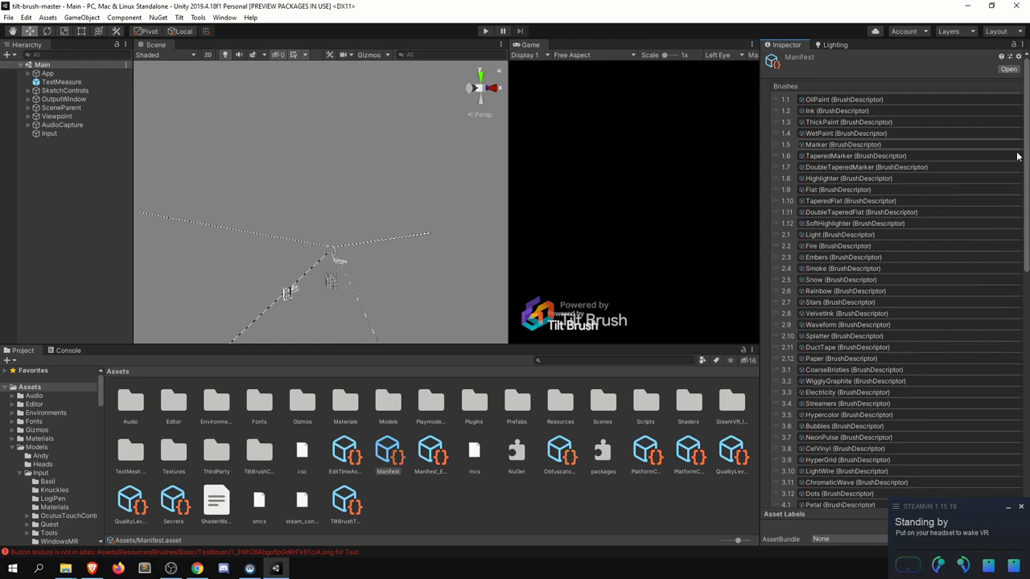
right_click(415, 514)
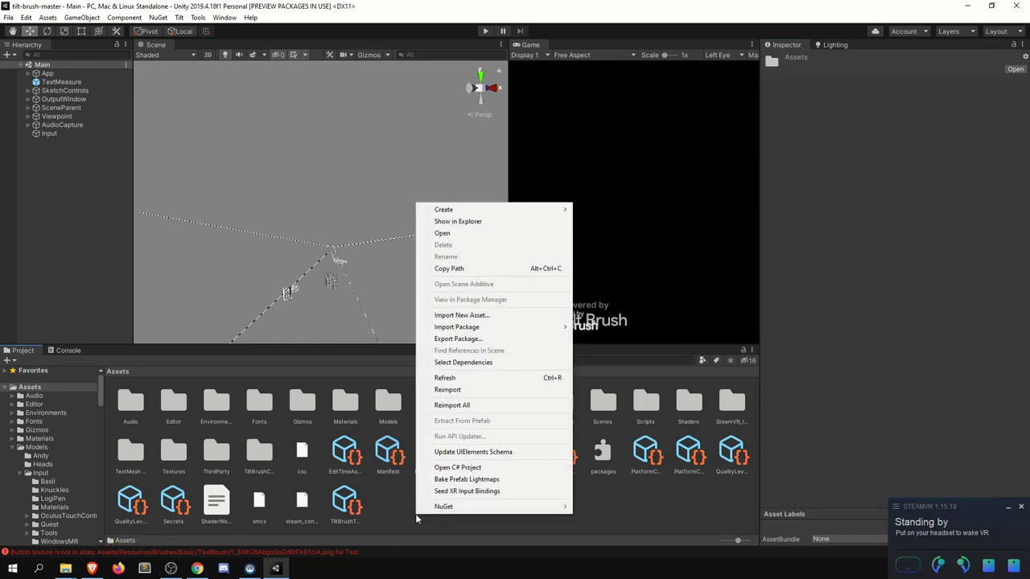
mouse_move(459, 213)
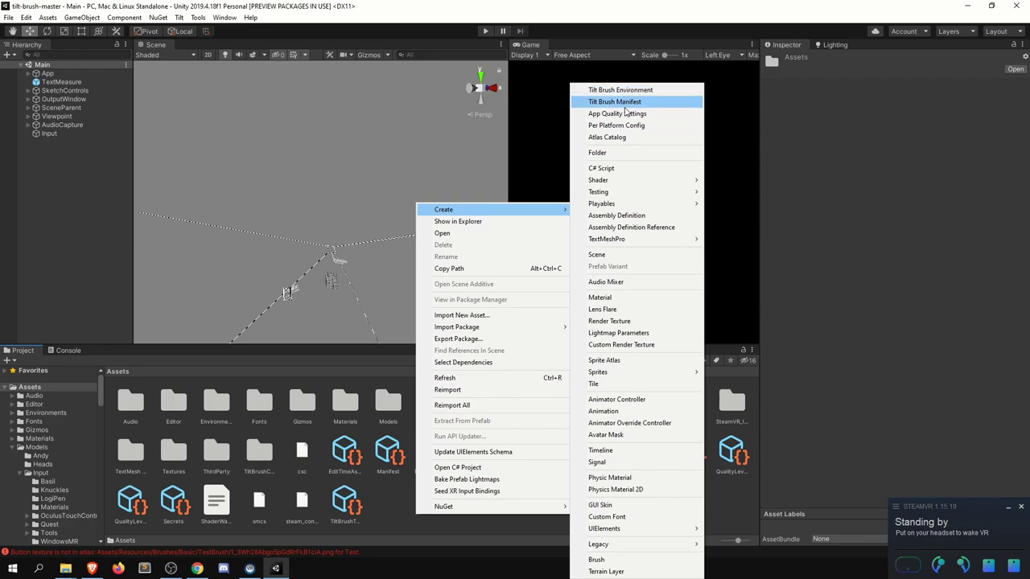
click(210, 182)
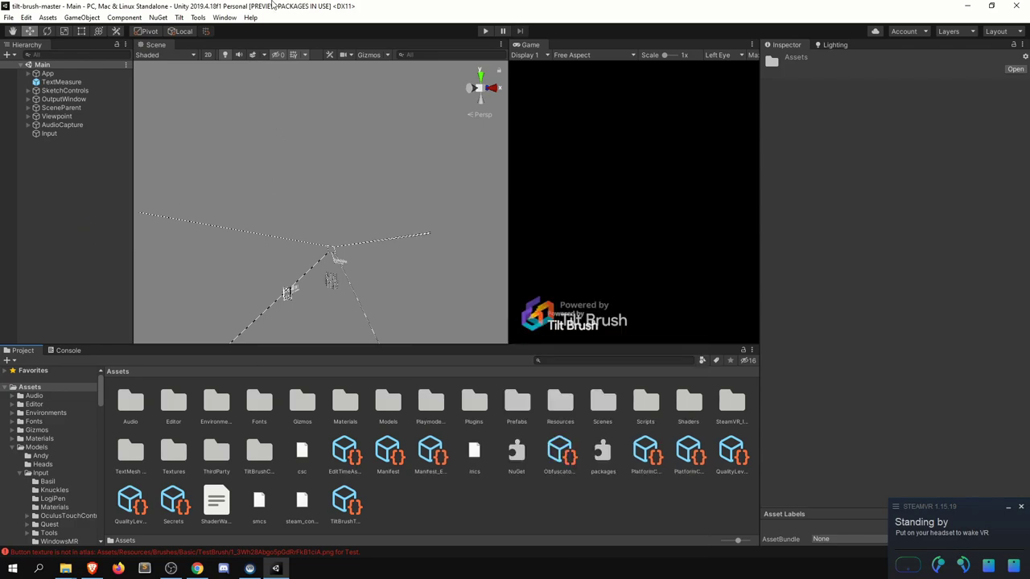
Check the Tilt menu's Cloud and Toolkit submenus
click(180, 17)
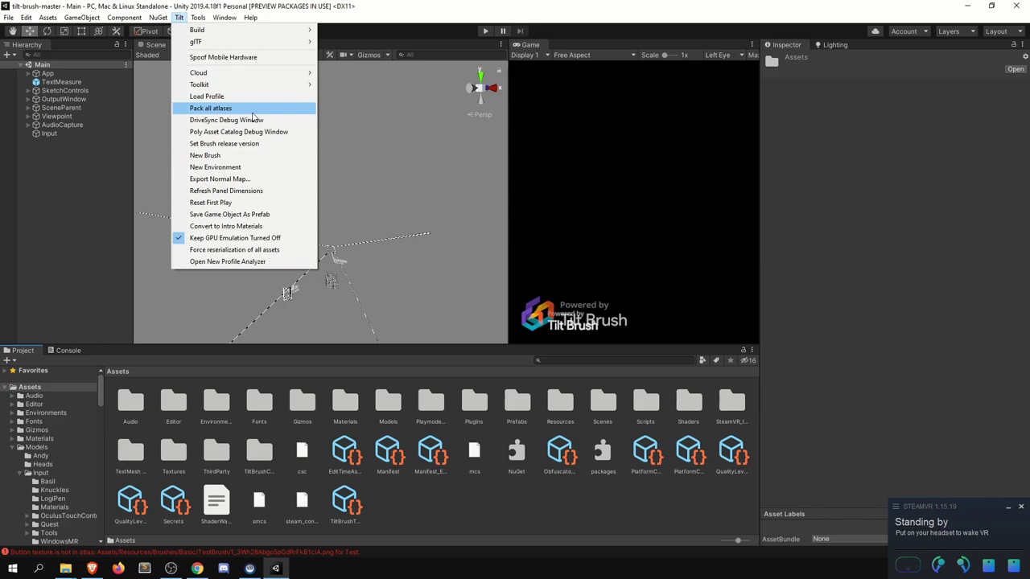
mouse_move(263, 73)
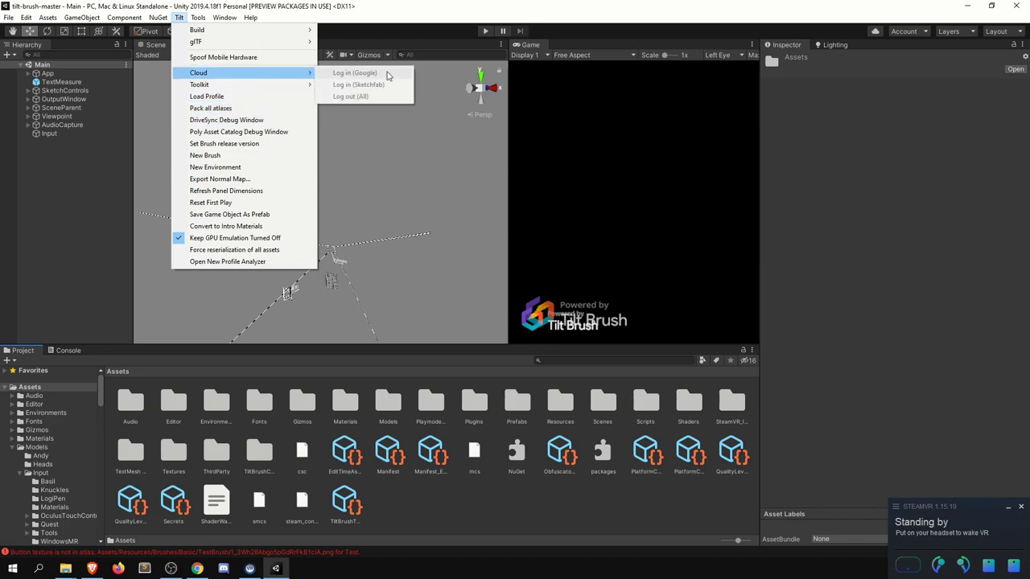
mouse_move(286, 87)
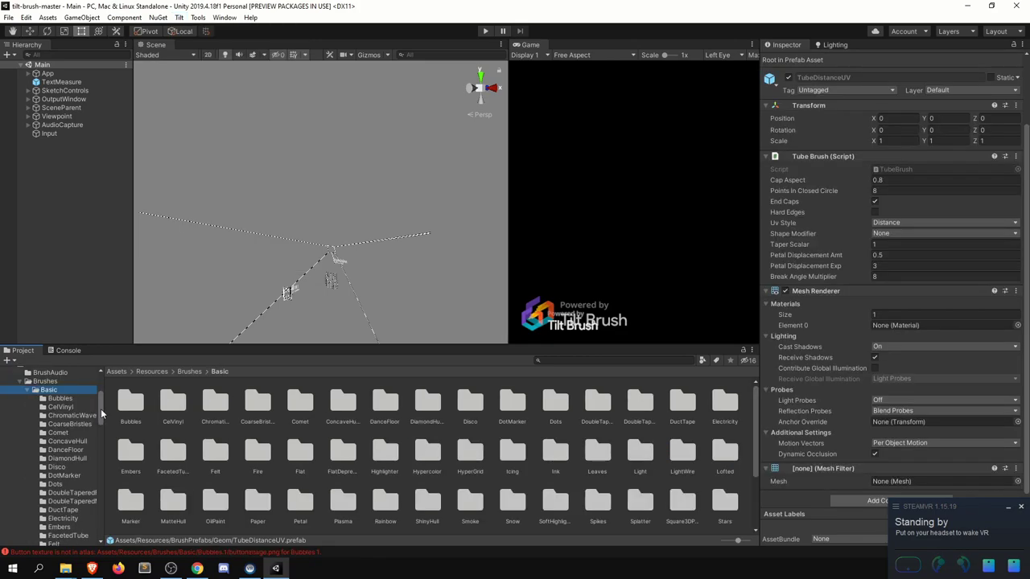
Open the Rainbow 1 brush folder and view the Rainbow descriptor's settings
drag(101, 408, 98, 446)
scroll(99, 442, down, 1)
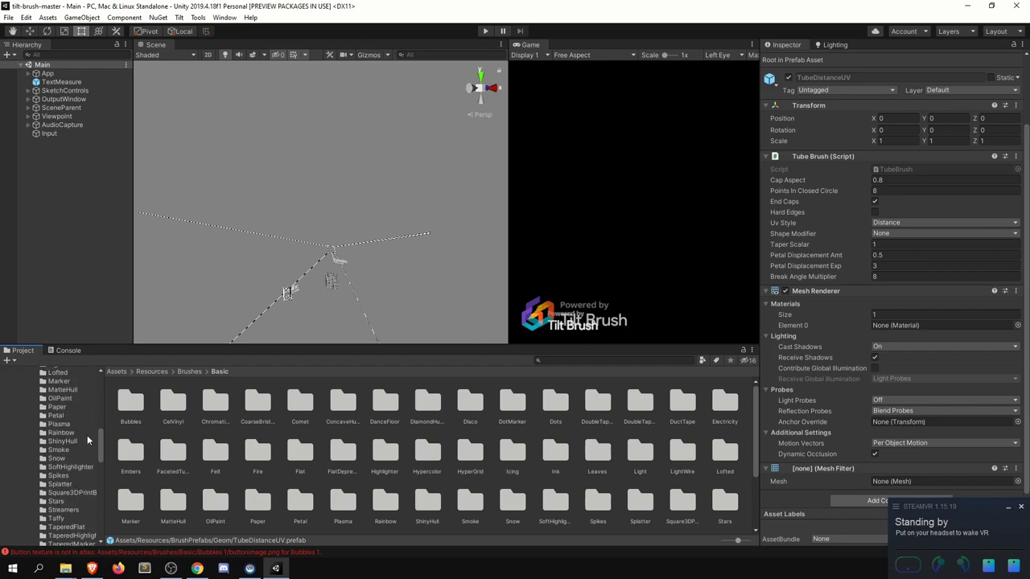
click(67, 432)
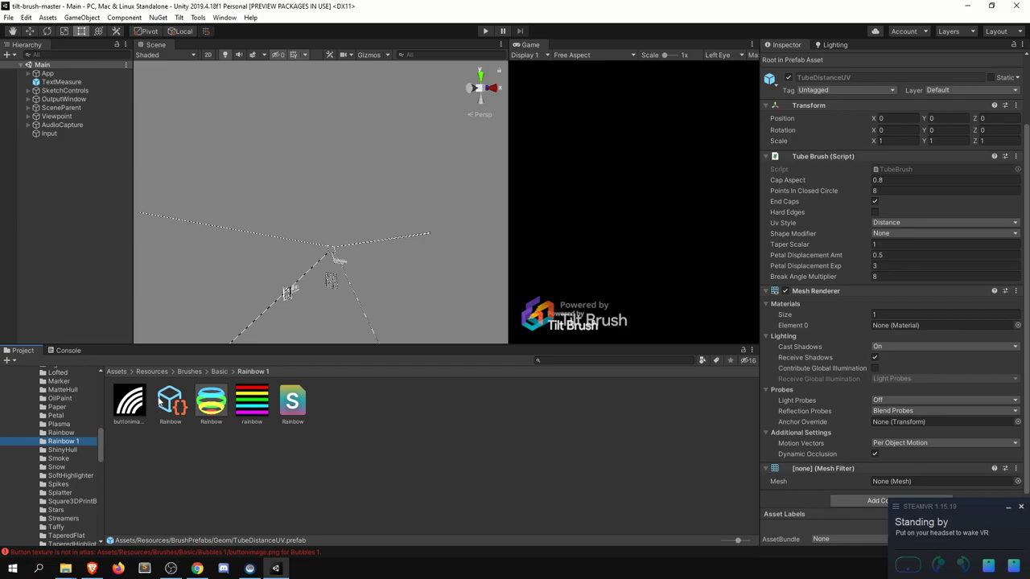
click(170, 405)
Open the LightWire folder, view its descriptor, and bring up the folder's context menu
drag(101, 442, 101, 431)
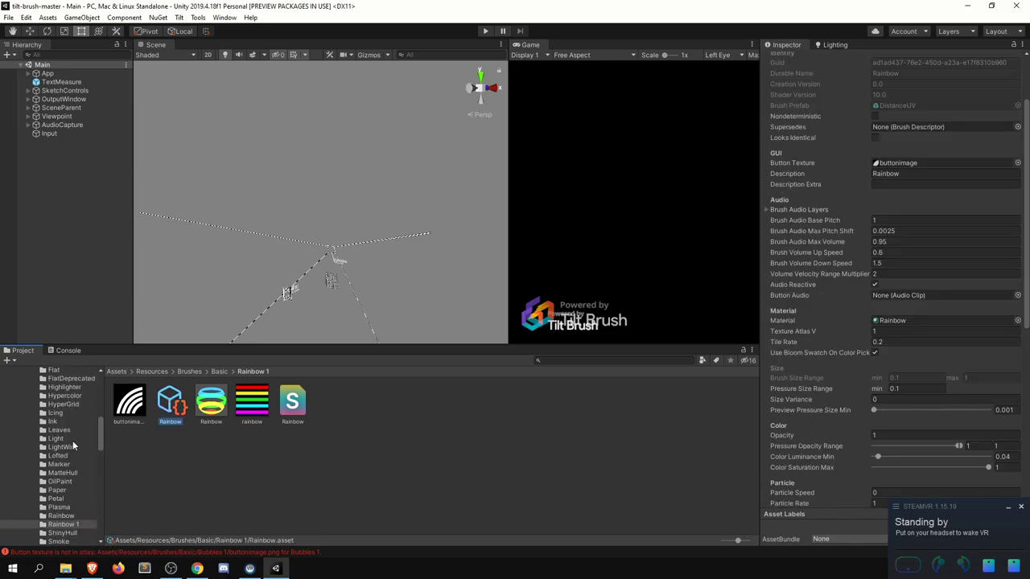
click(68, 446)
click(161, 414)
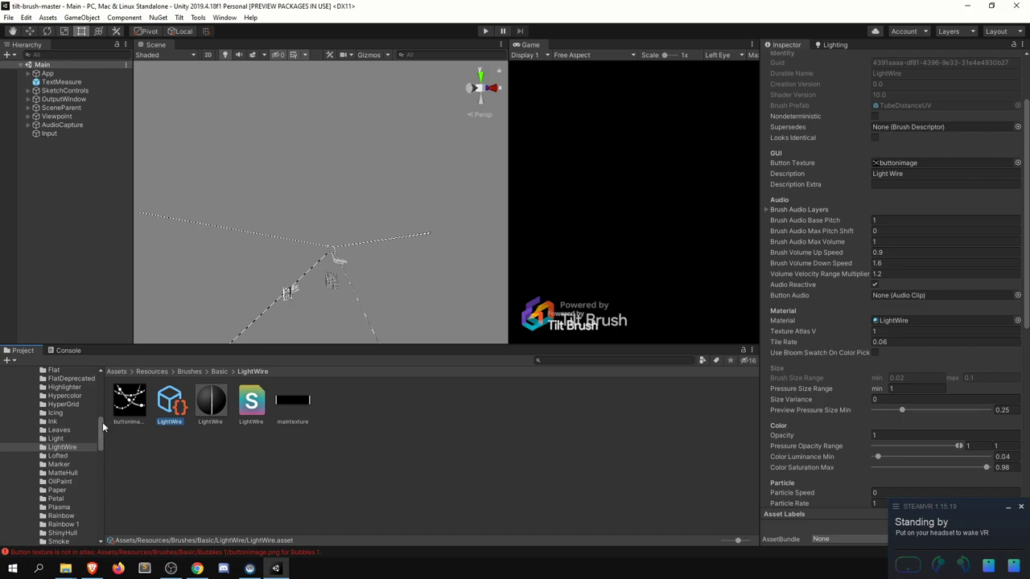
drag(101, 422, 101, 438)
right_click(282, 462)
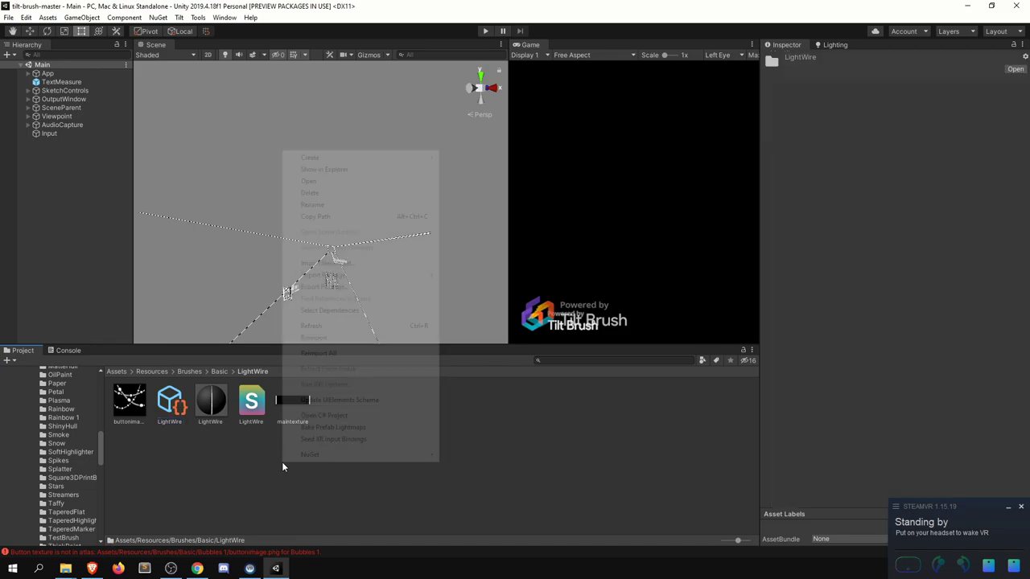
Show the brushes in Explorer and copy LightWire.asset into the Rainbow 1 folder
click(322, 171)
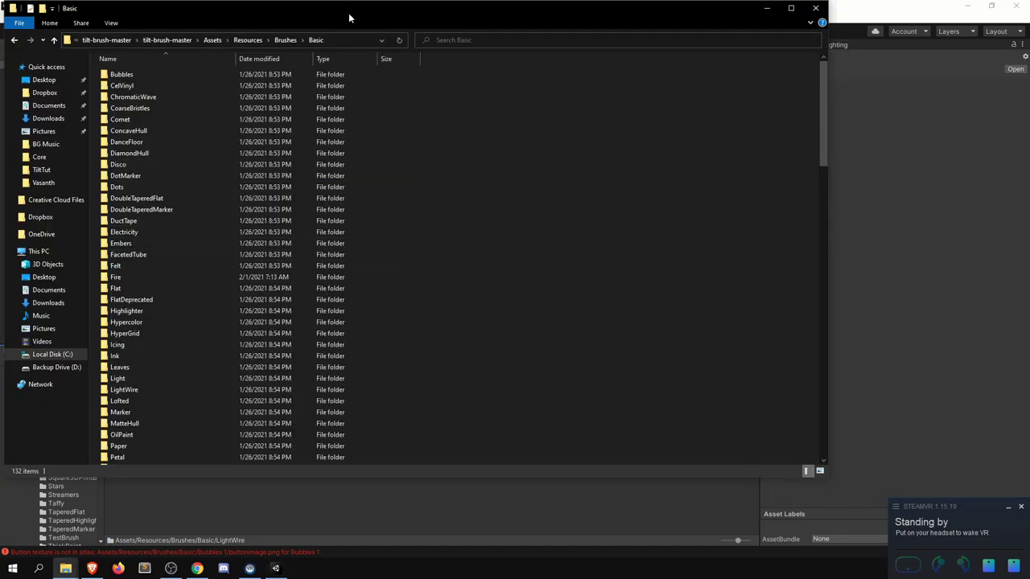
drag(432, 17, 602, 58)
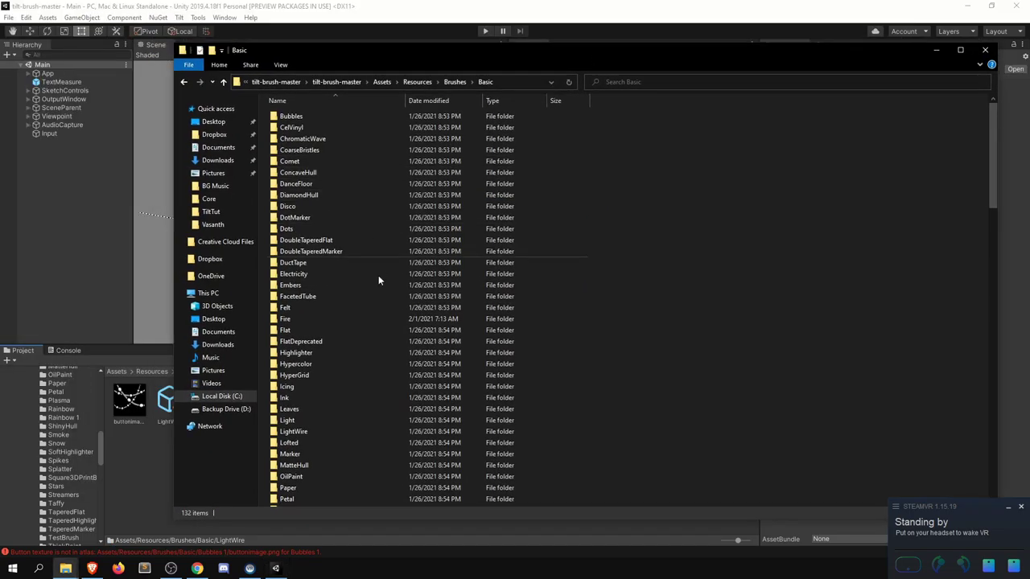
scroll(315, 375, down, 6)
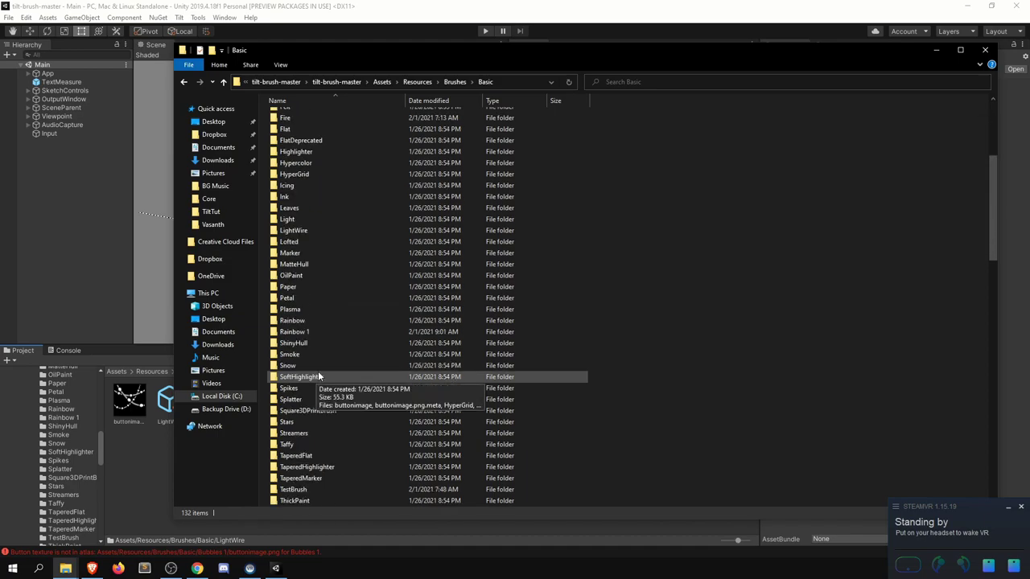
double_click(294, 231)
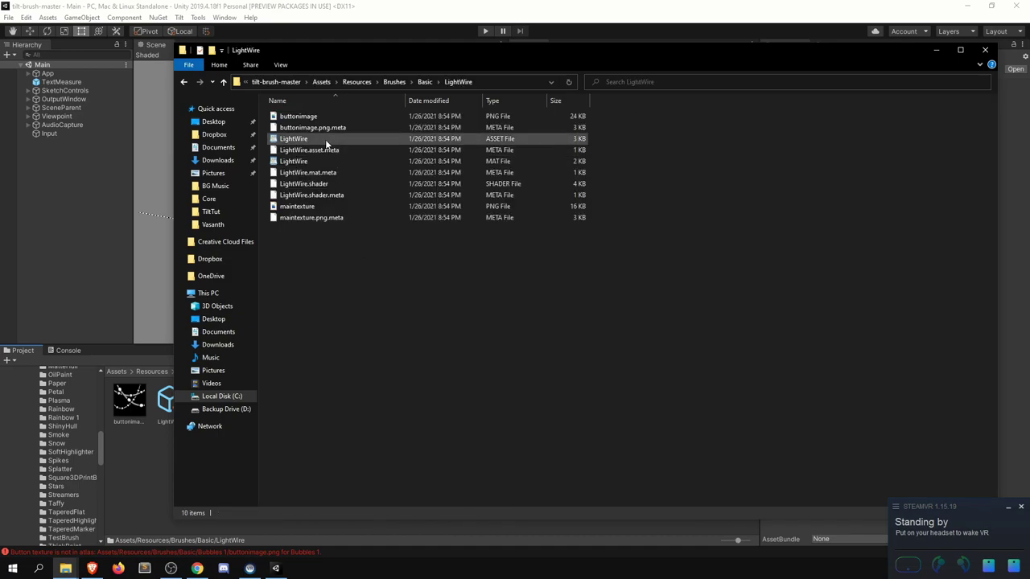
click(425, 82)
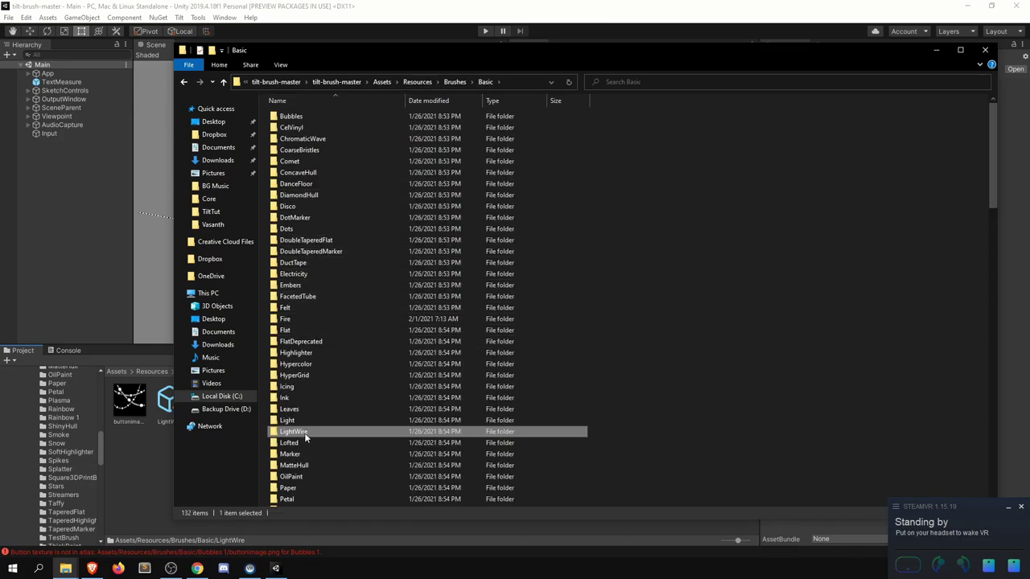
scroll(295, 459, down, 2)
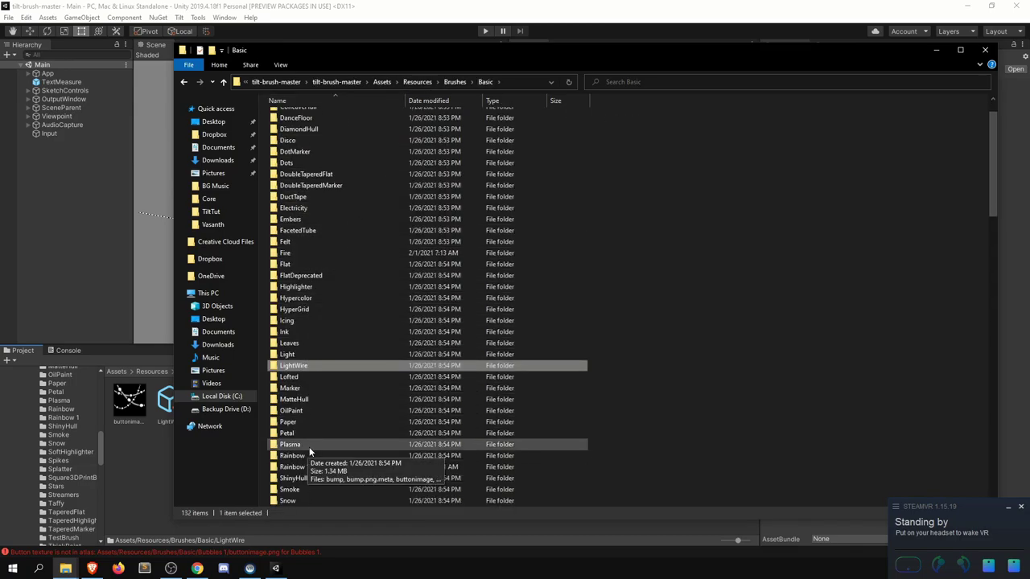
double_click(291, 467)
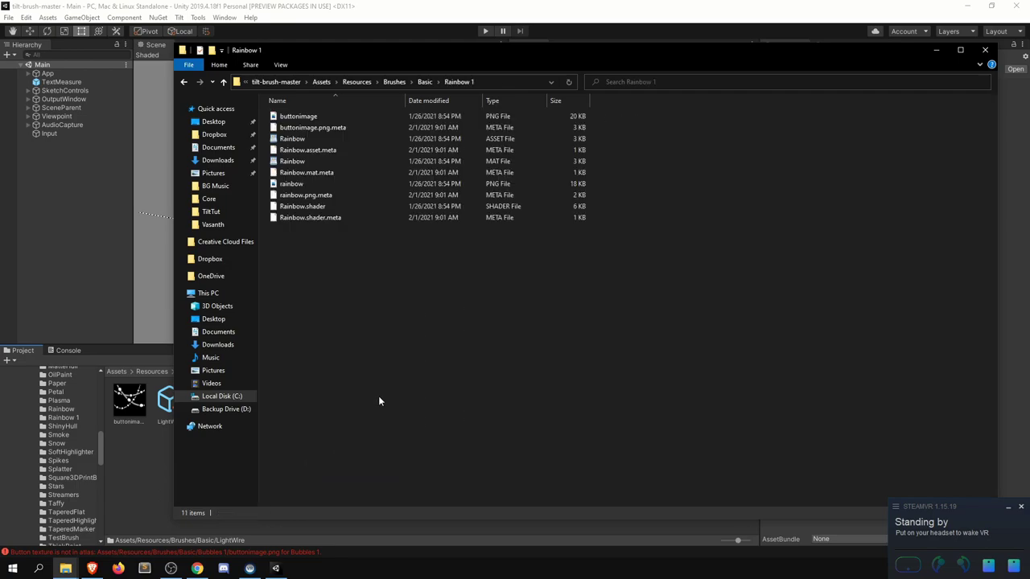
key(r)
click(120, 484)
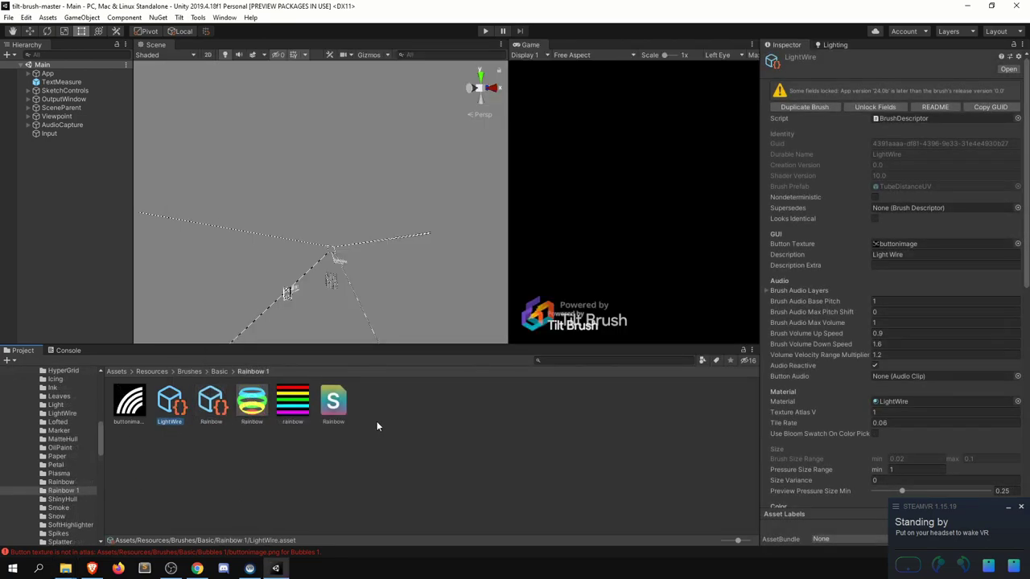
Delete the old Rainbow.asset brush descriptor from the Rainbow 1 folder
scroll(1028, 126, down, 1)
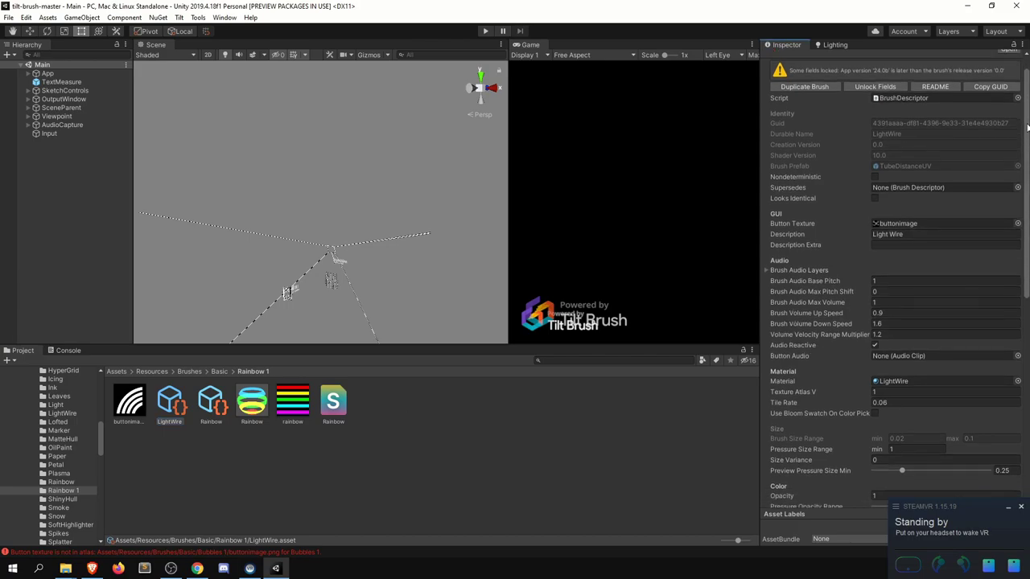
click(214, 403)
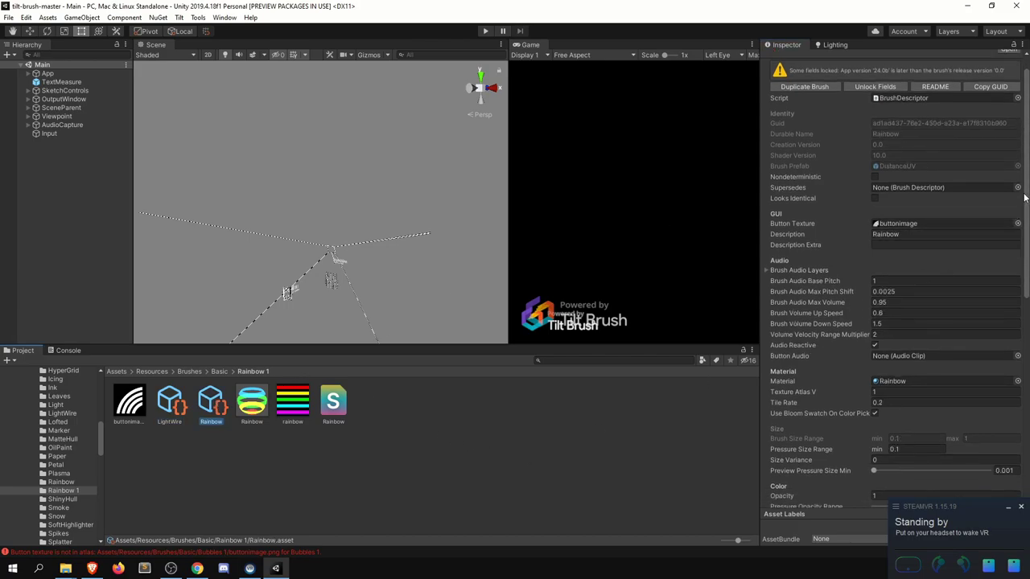
key(Delete)
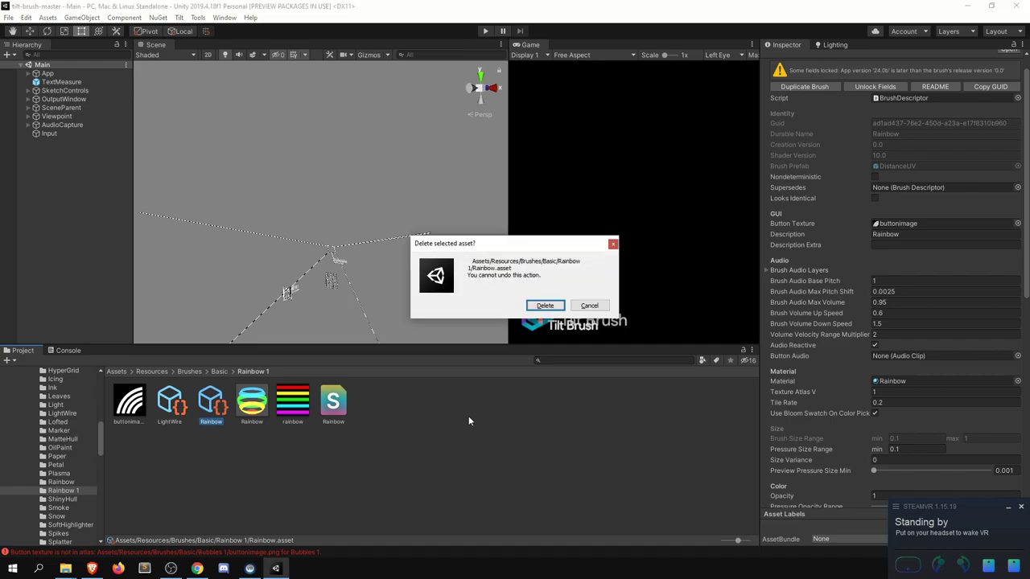
click(545, 306)
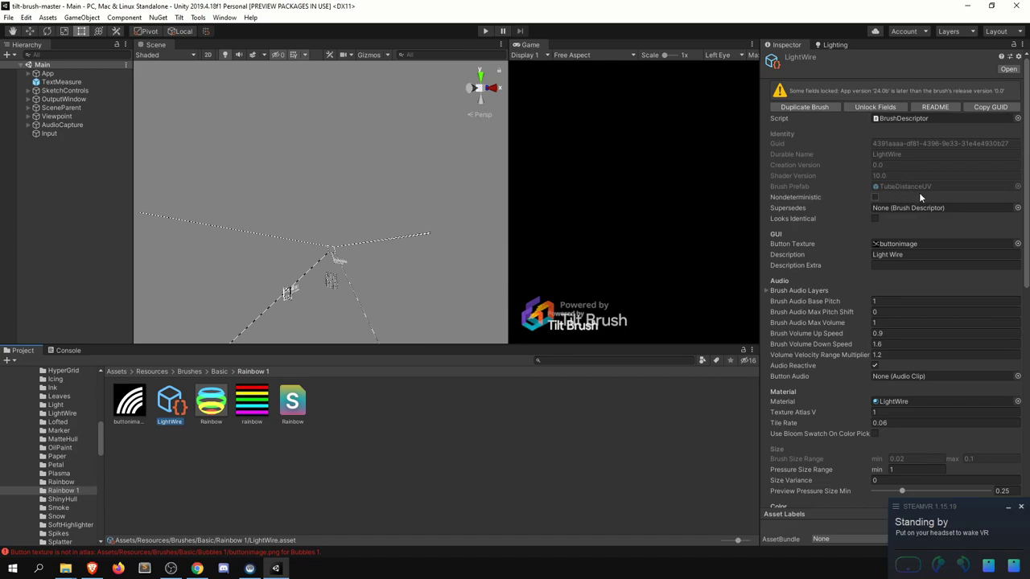
Unlock the copied LightWire descriptor's fields and start entering Rainbow 1 as its Durable Name
click(875, 108)
click(906, 155)
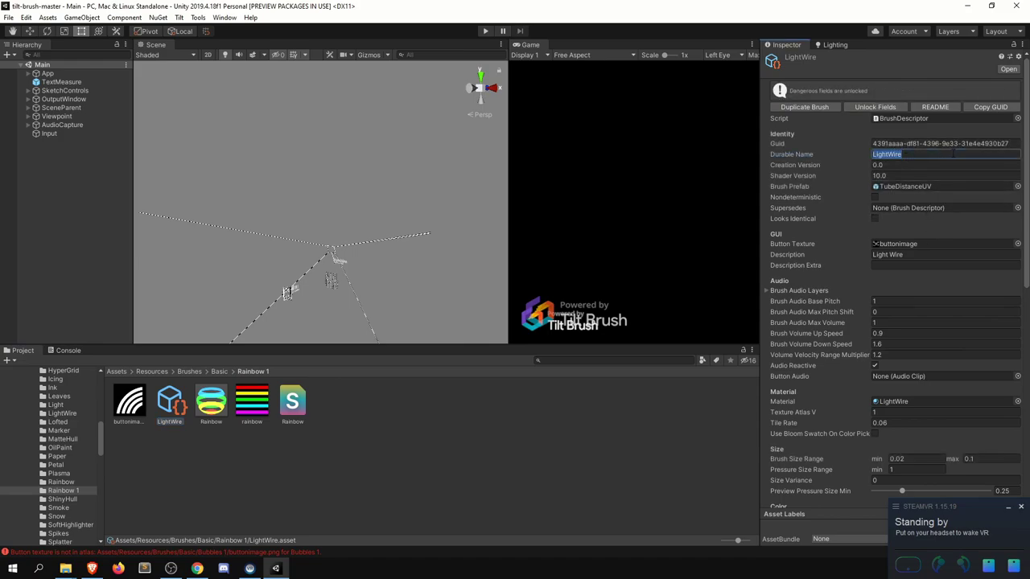
text(Rainbow 1)
Set the descriptor's Button Texture to the Rainbow 1 folder's buttonimage texture
drag(1025, 200, 1026, 216)
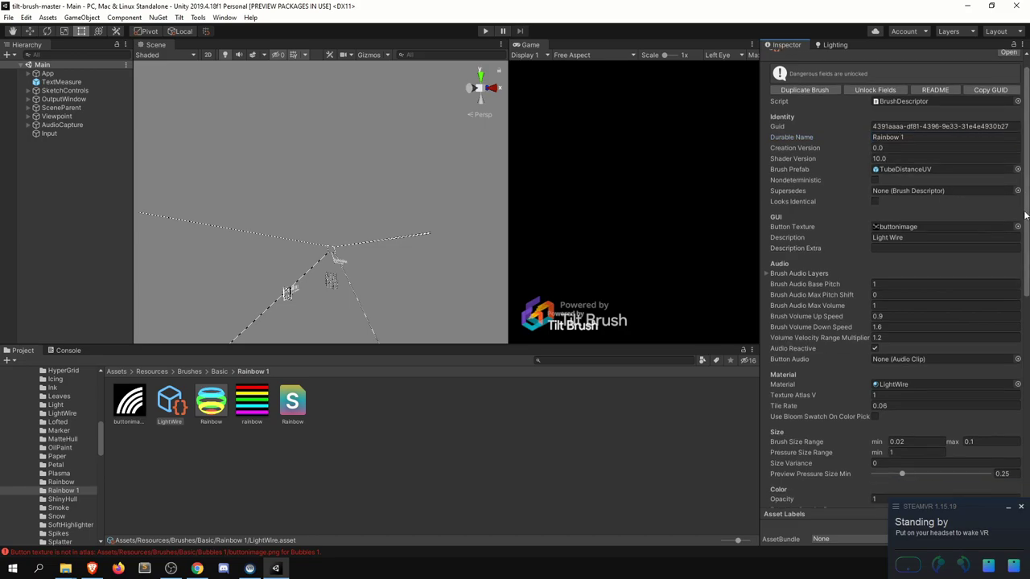
drag(210, 403, 776, 318)
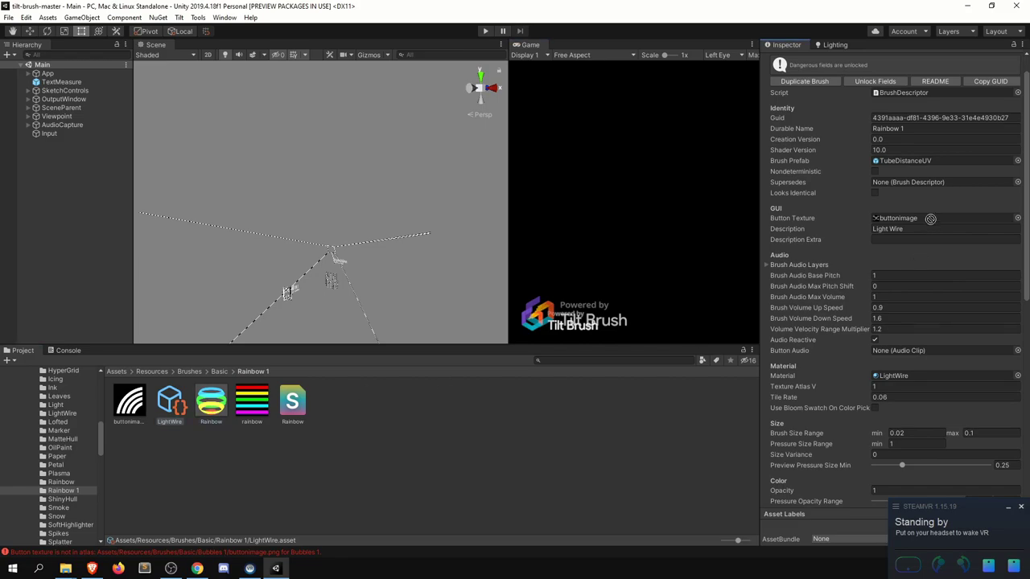
click(211, 402)
right_click(217, 404)
click(473, 483)
click(254, 408)
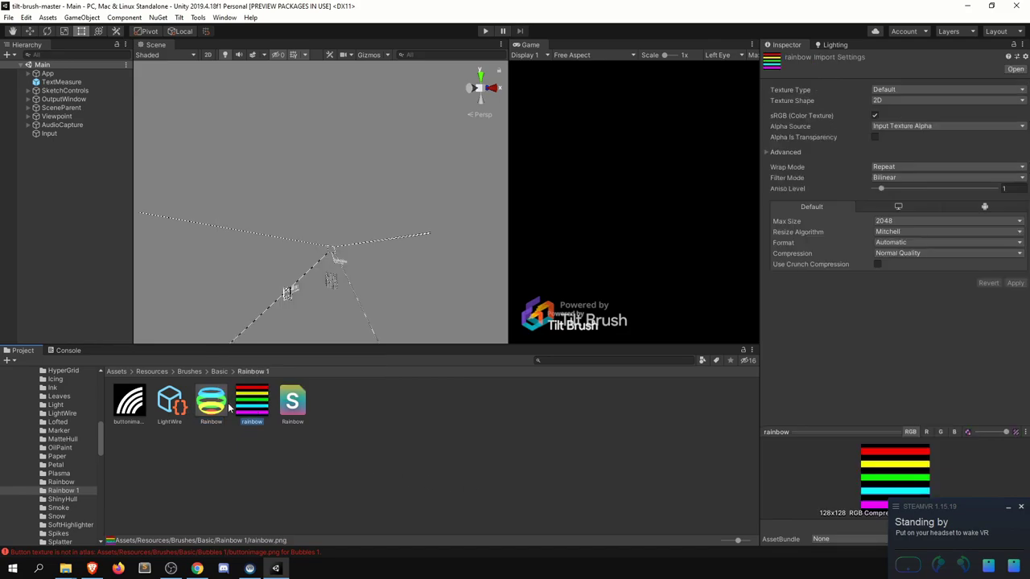
click(133, 407)
click(167, 399)
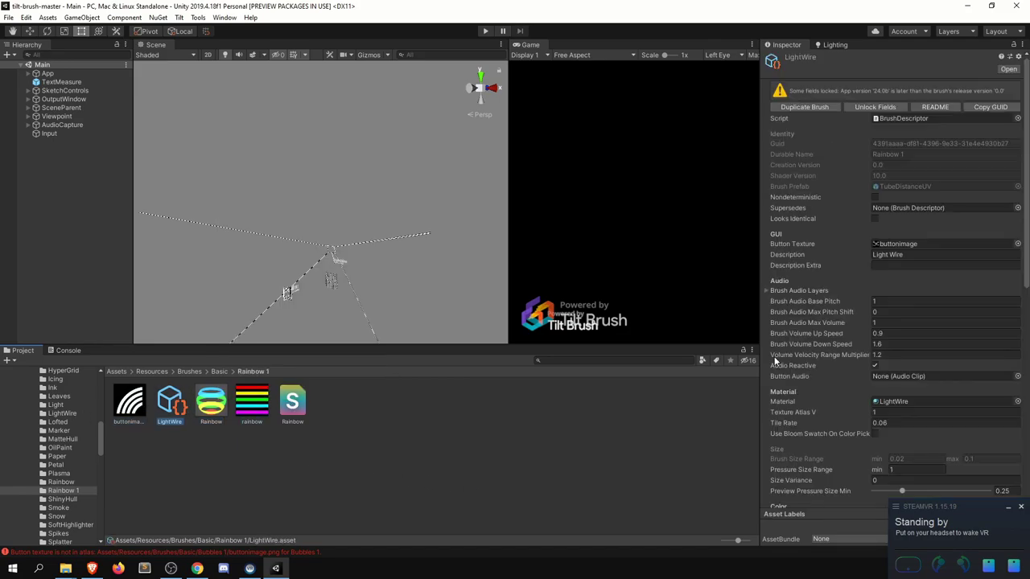
drag(129, 402, 887, 246)
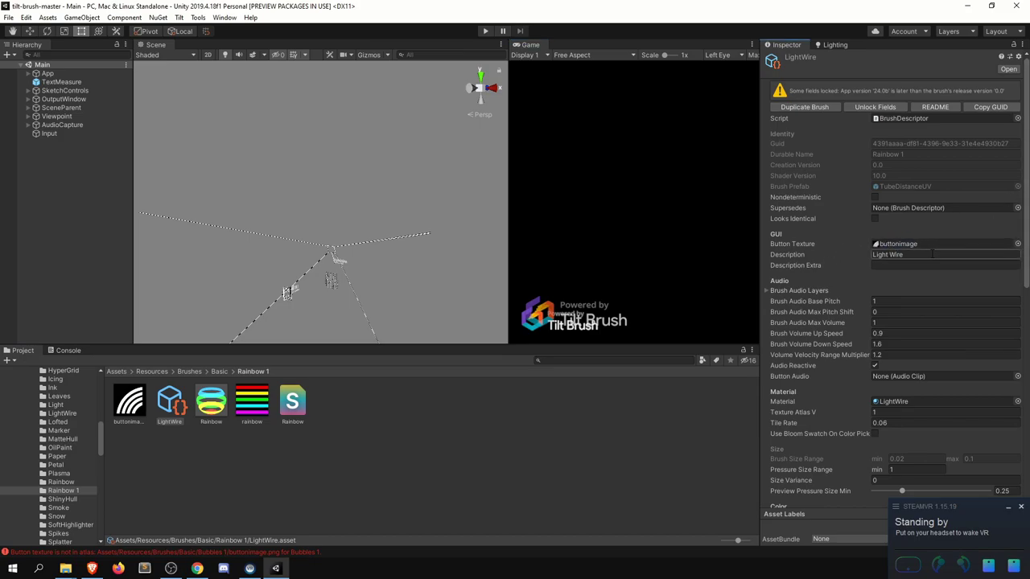
Enter Rainbow 1 as the descriptor's Description
click(929, 254)
text(Rainbow 1)
drag(101, 430, 101, 471)
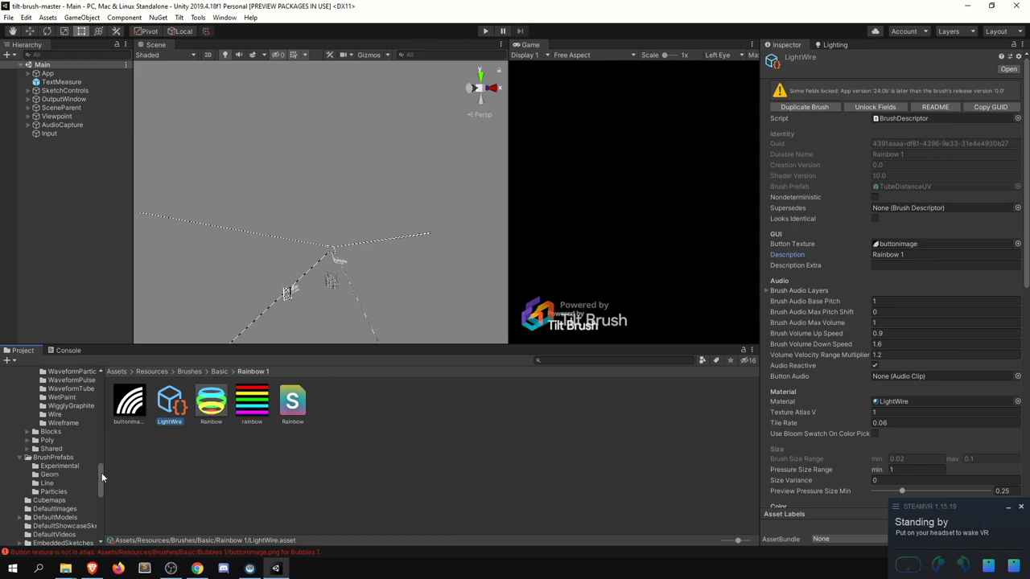
drag(100, 473, 100, 444)
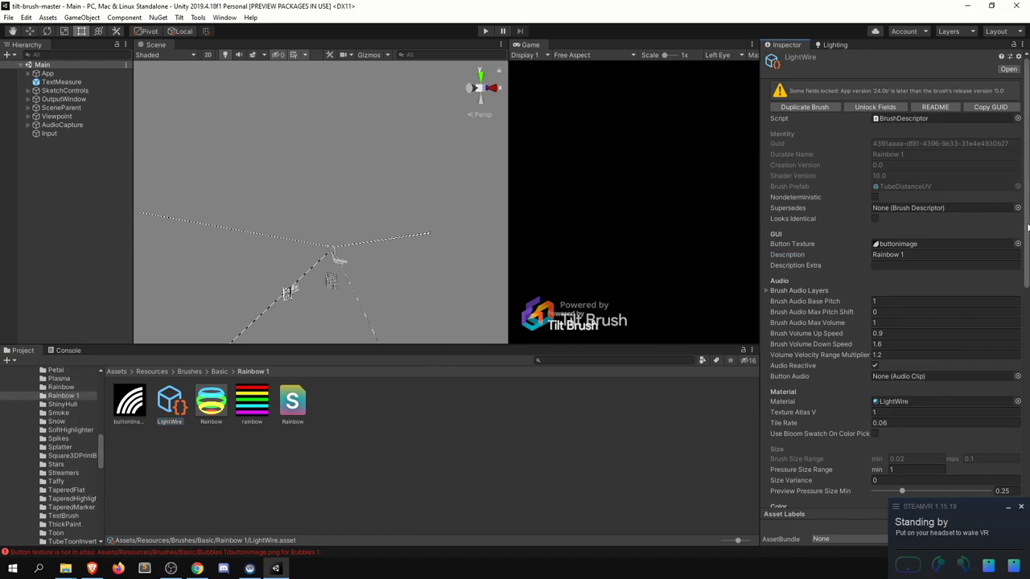
scroll(1028, 233, down, 1)
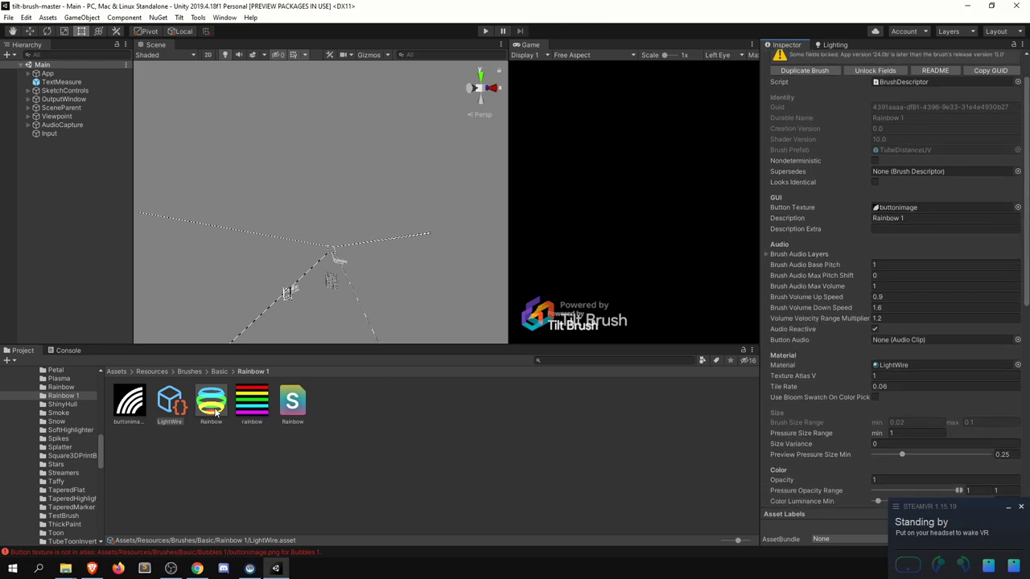
drag(211, 402, 961, 362)
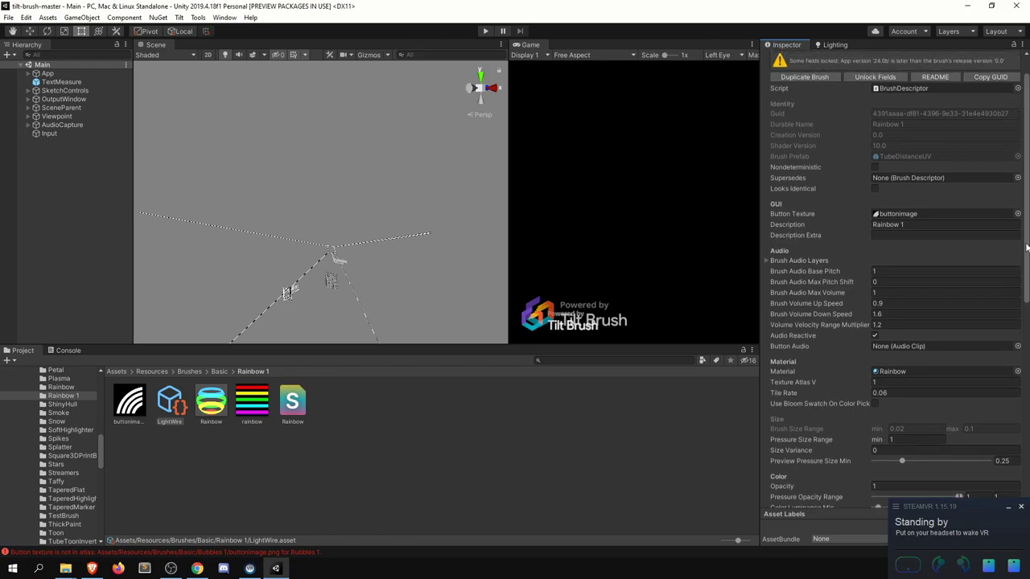
drag(1027, 248, 1027, 286)
scroll(974, 333, down, 10)
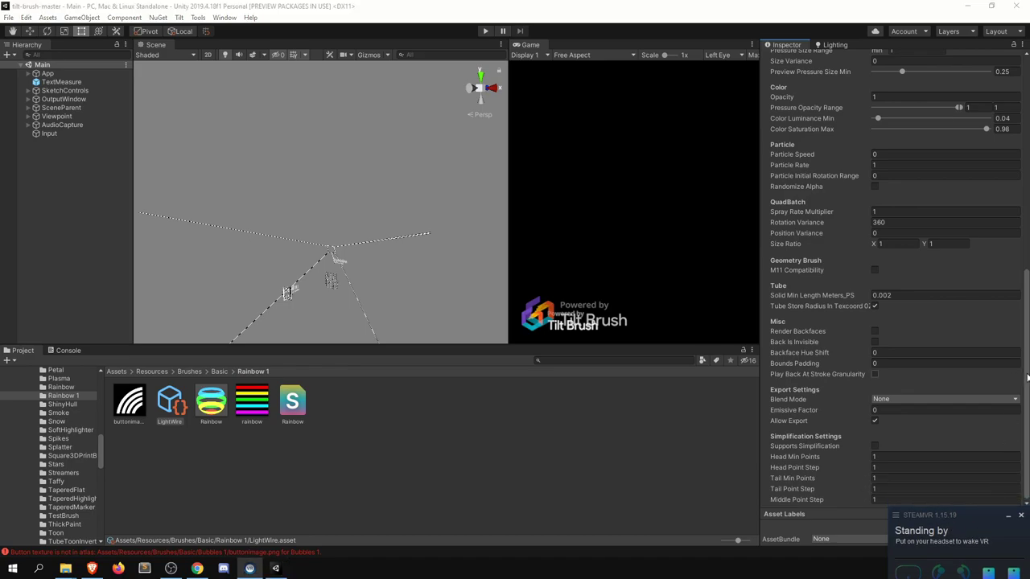
scroll(935, 376, up, 1)
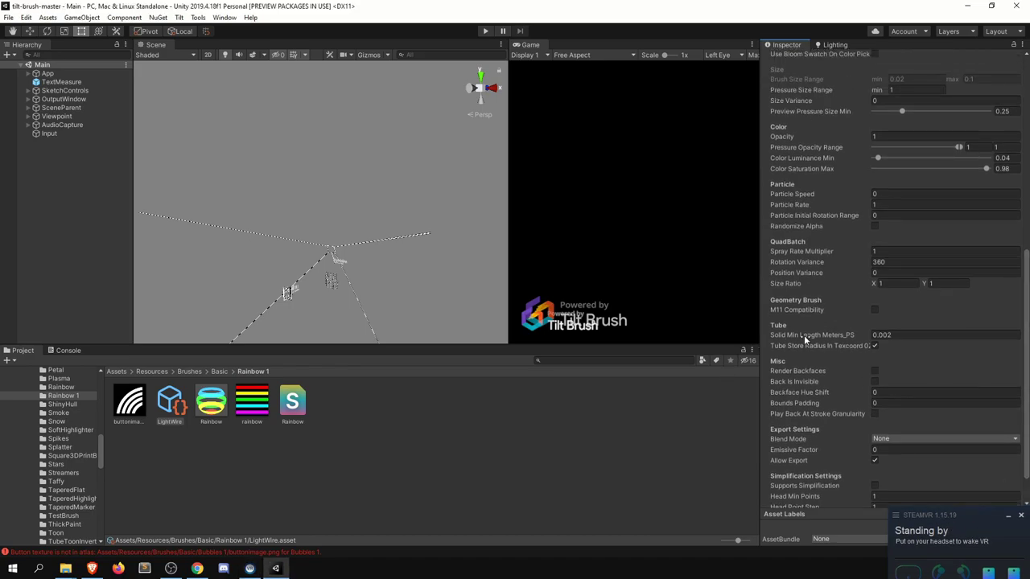
scroll(821, 317, up, 2)
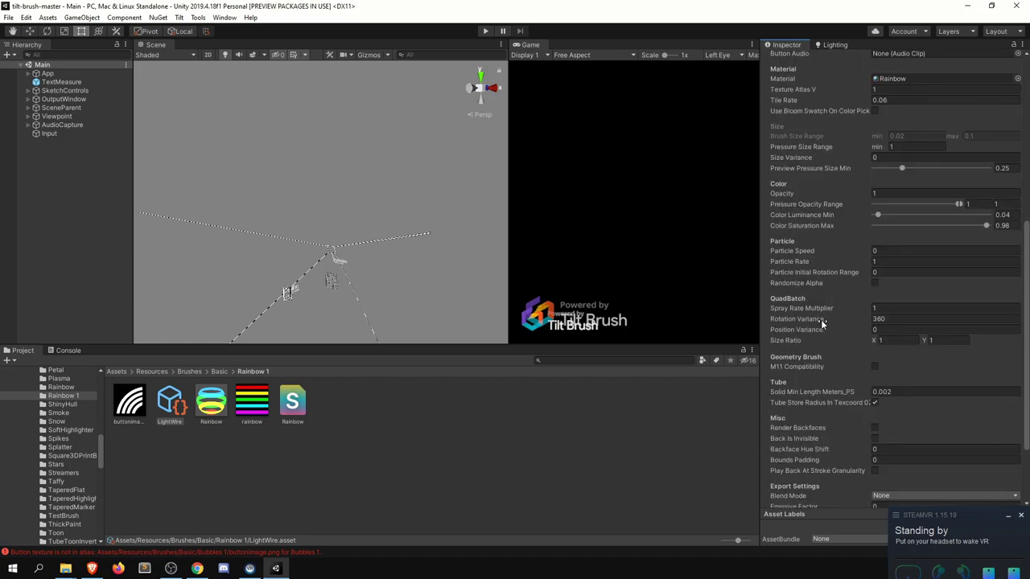
scroll(822, 323, up, 8)
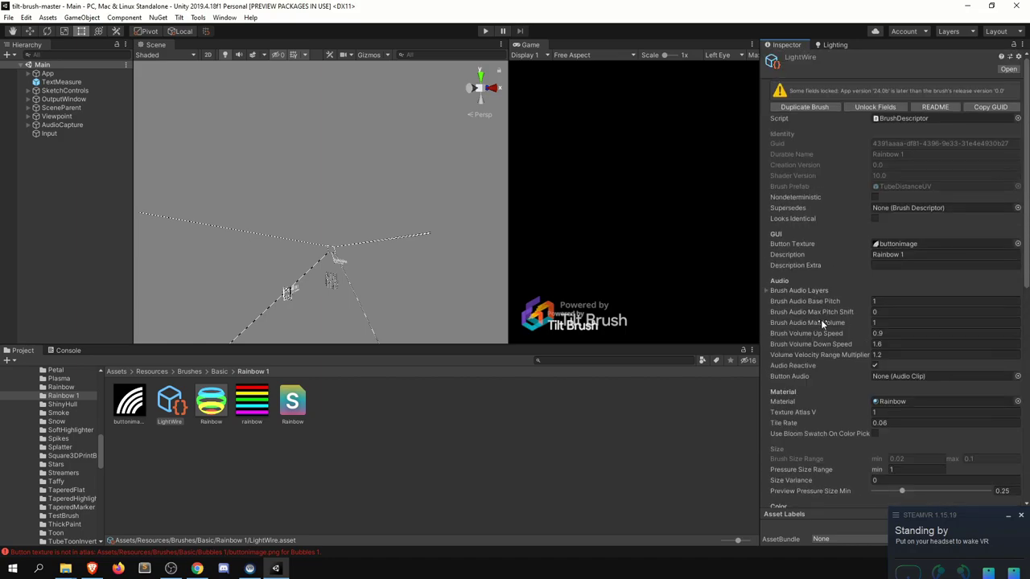
scroll(822, 323, up, 3)
Rename the LightWire brush asset to Rainbow1
key(F2)
text(Rainbow1)
key(Return)
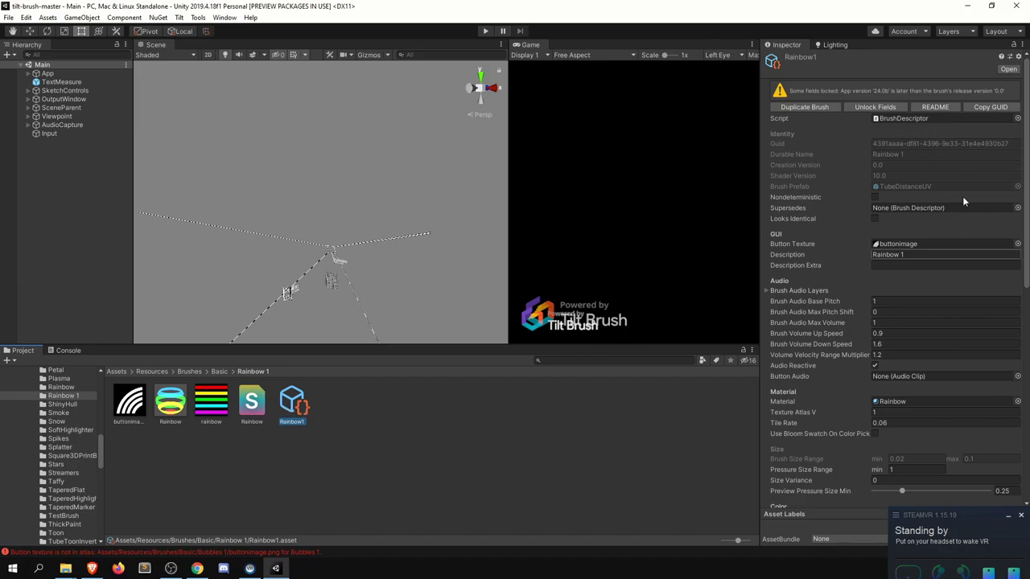
Create a temporary brush with Tilt > New Brush and paste its GUID into Rainbow1
right_click(435, 419)
mouse_move(483, 119)
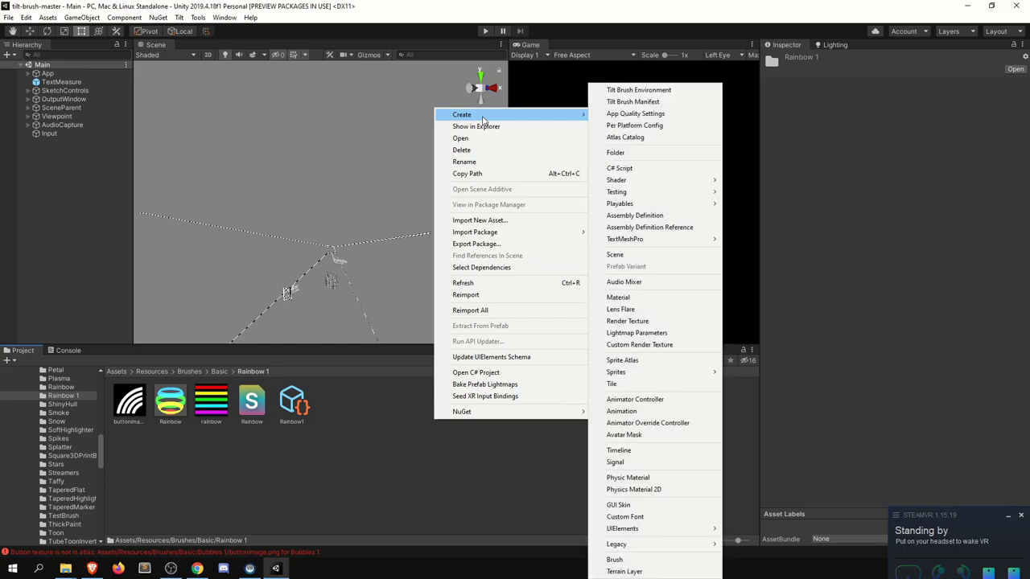
click(162, 5)
click(180, 18)
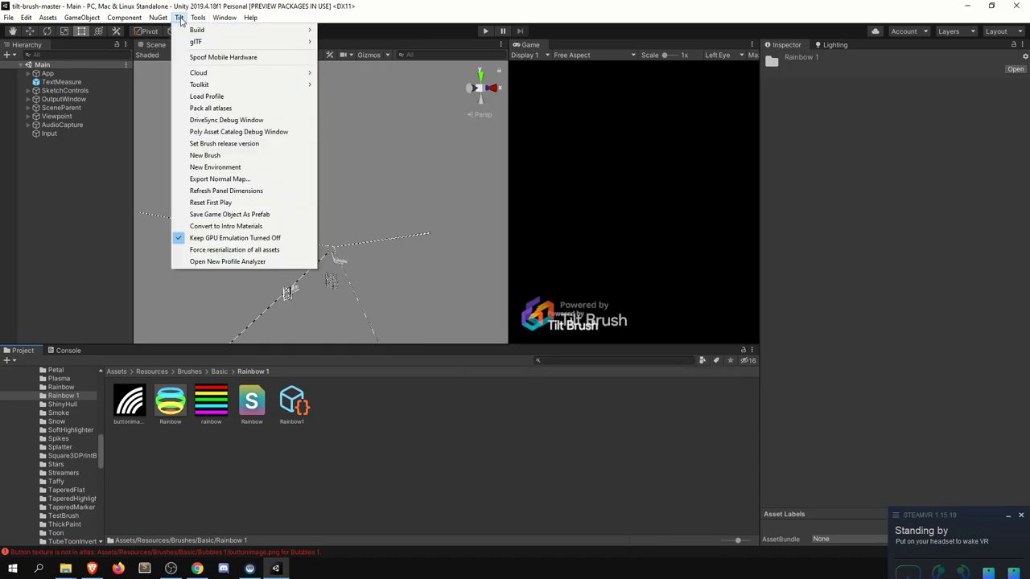
click(205, 154)
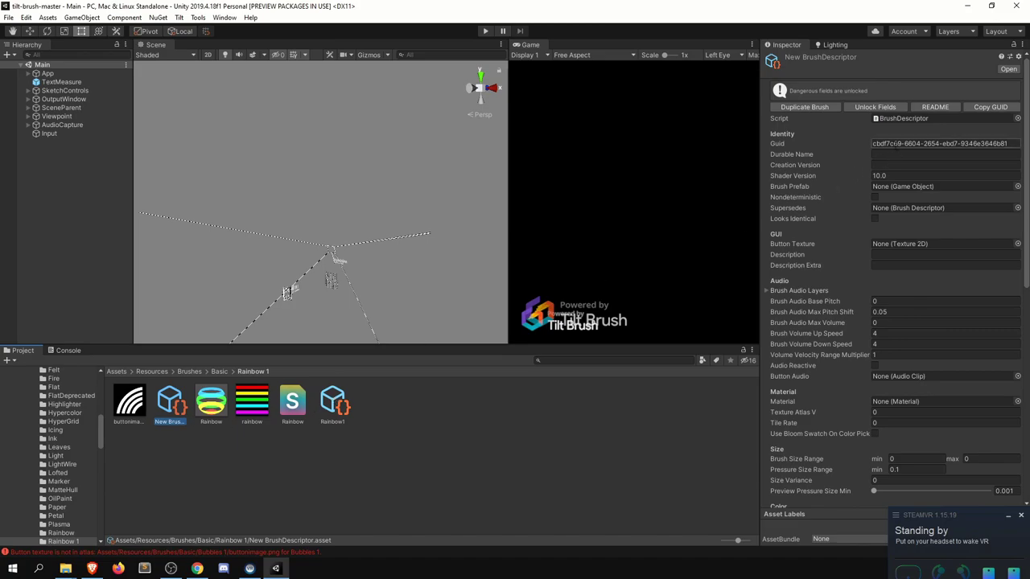
click(896, 143)
key(ctrl+c)
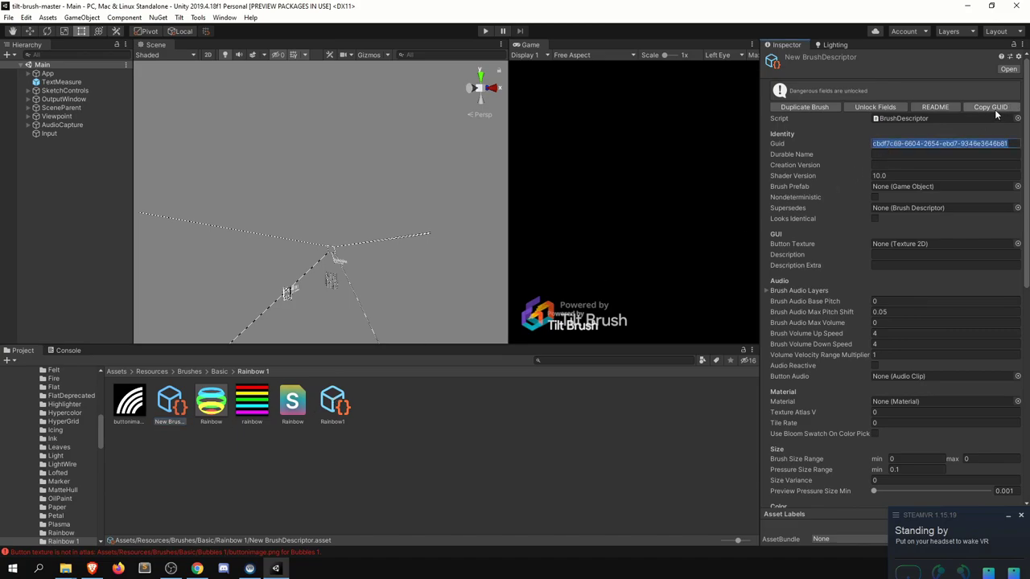
click(346, 405)
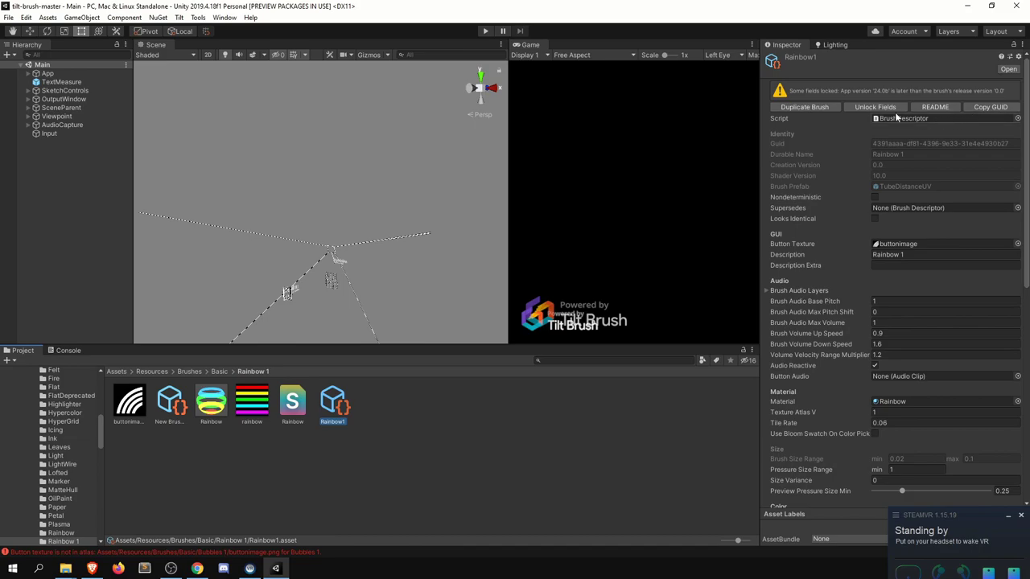
click(920, 144)
key(ctrl+v)
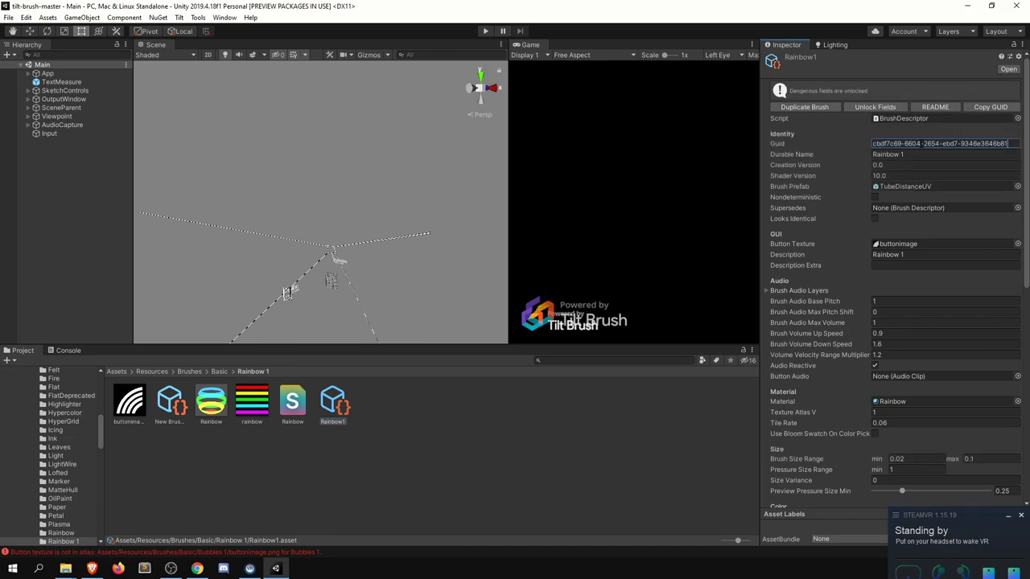
Delete the temporary New BrushDescriptor asset
click(409, 463)
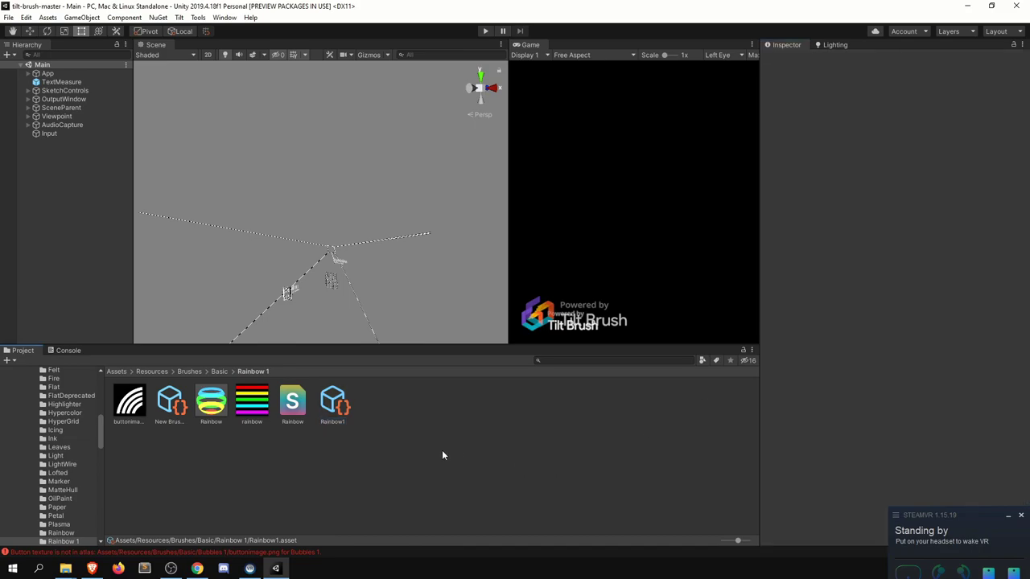
click(170, 403)
key(Delete)
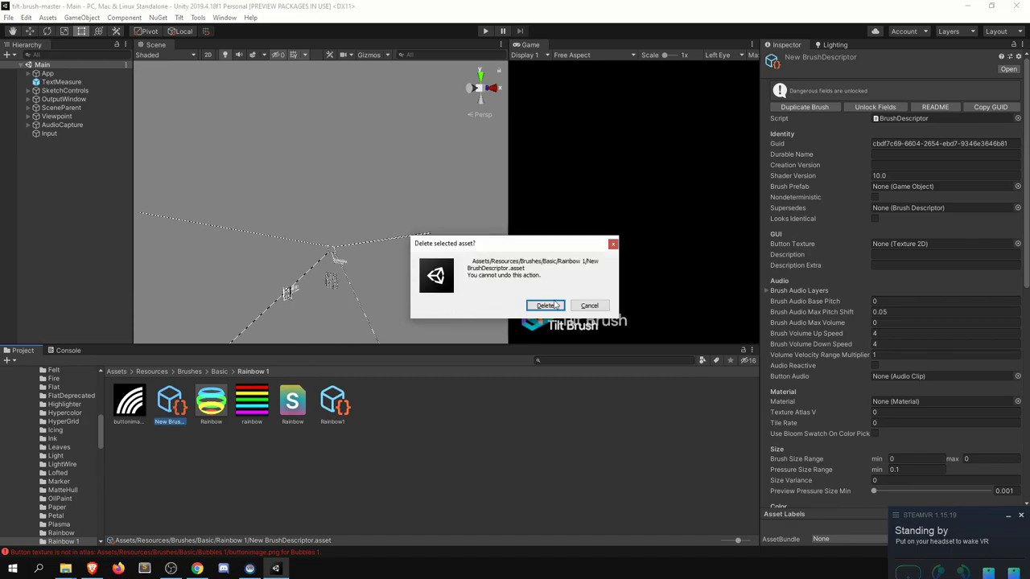
click(547, 306)
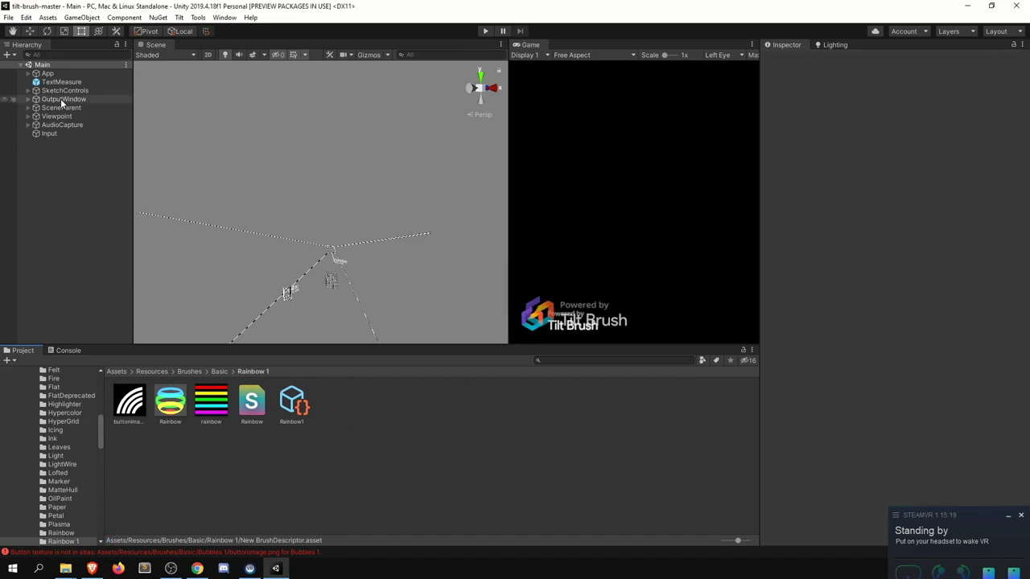
Find the Manifest asset used by the App object and show its brush list
click(47, 73)
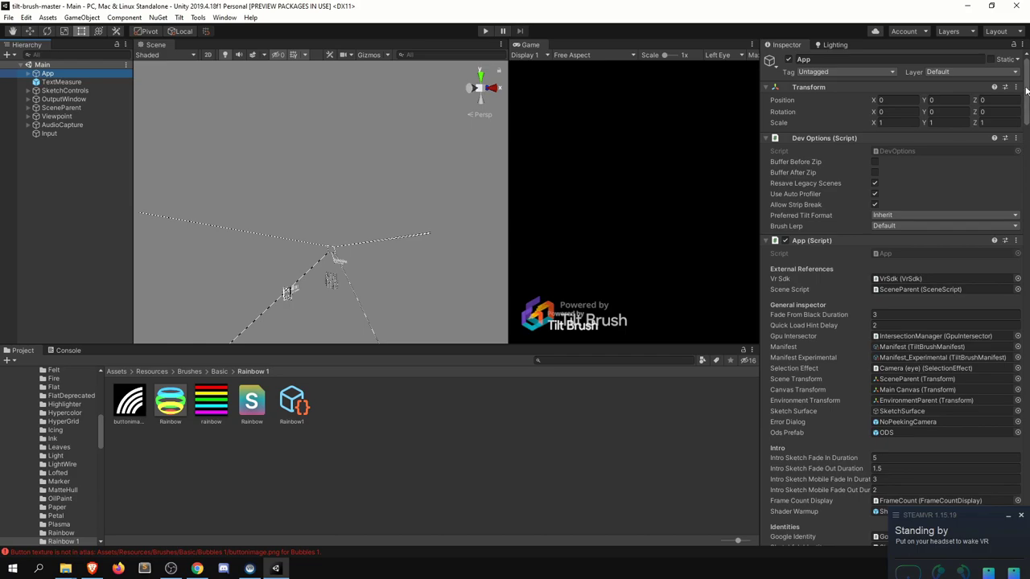
scroll(1026, 85, down, 5)
click(909, 194)
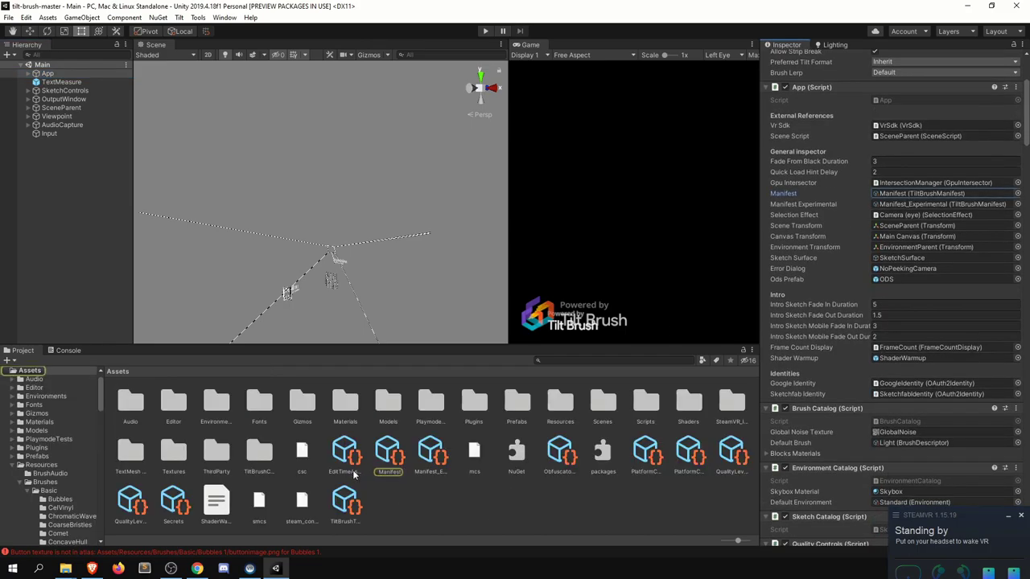
click(389, 453)
Put Rainbow1 into the manifest's last Brushes slot, replacing Missing, and start play mode
drag(99, 394, 101, 424)
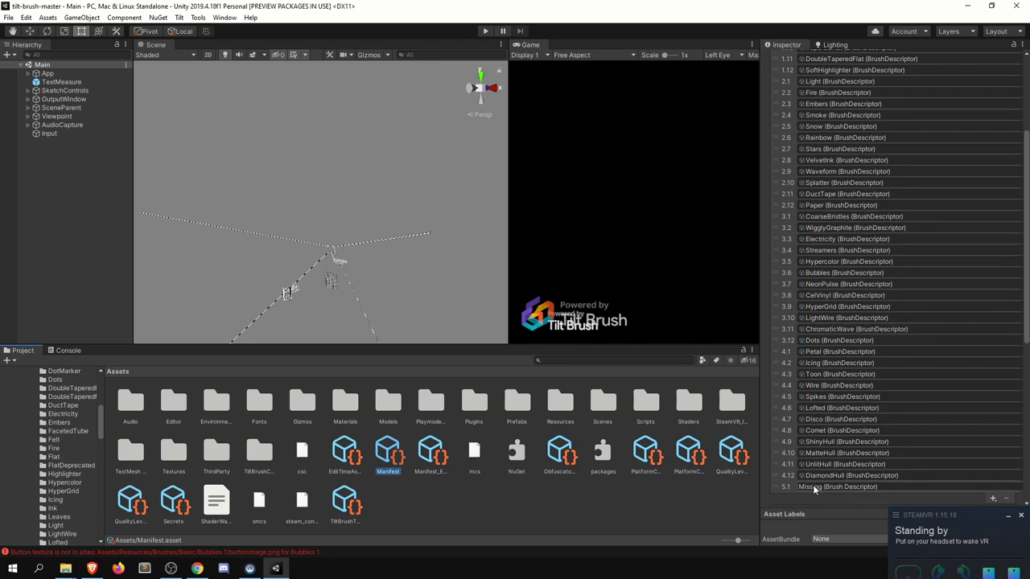
scroll(99, 434, down, 2)
scroll(97, 435, down, 3)
scroll(94, 444, down, 5)
click(62, 414)
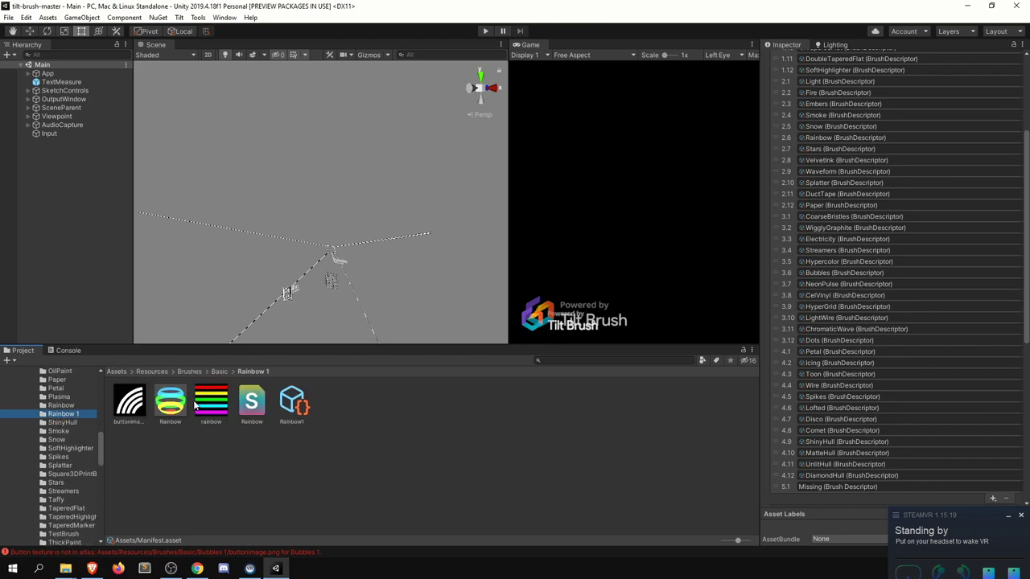
mouse_move(295, 407)
mouse_down()
mouse_move(914, 499)
mouse_move(871, 326)
mouse_move(853, 293)
mouse_up()
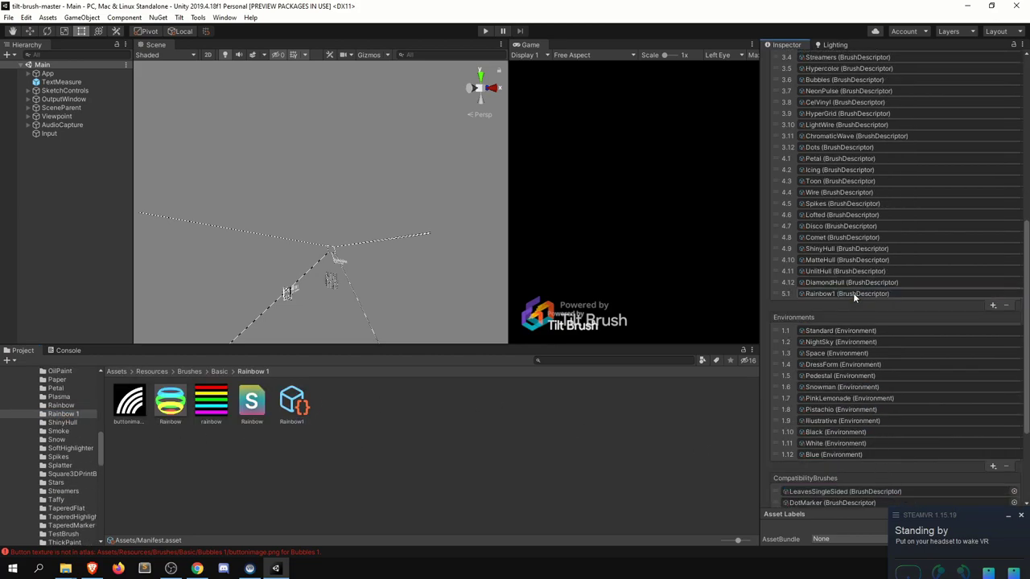
double_click(903, 293)
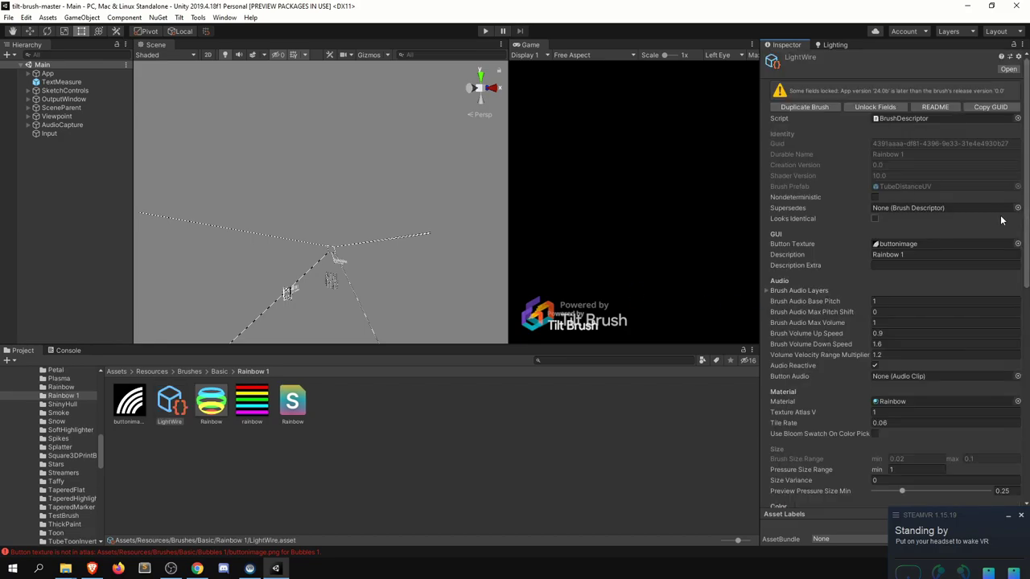
click(485, 31)
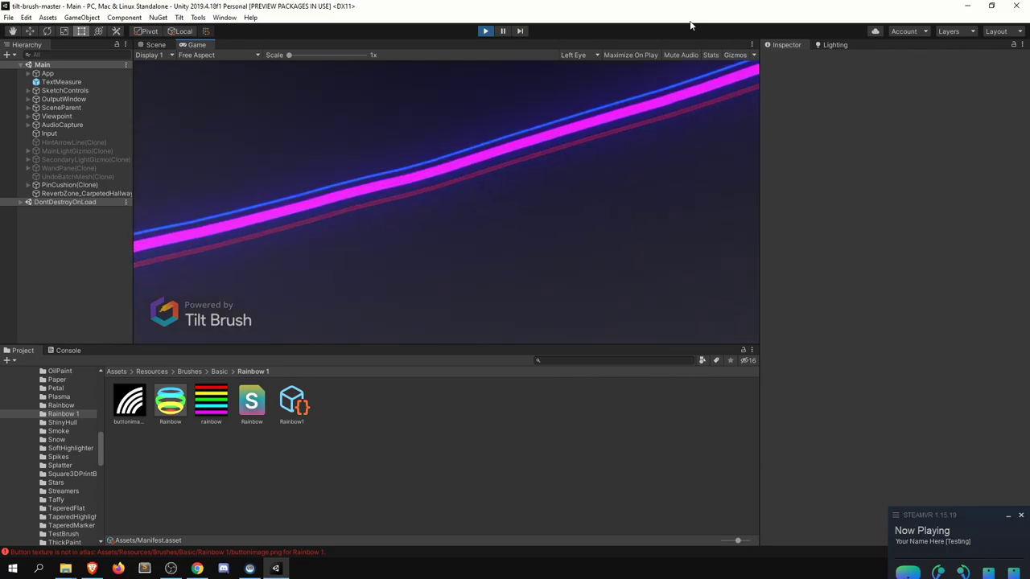
Stop play mode and show the Rainbow material's properties in the Rainbow 1 folder
click(486, 32)
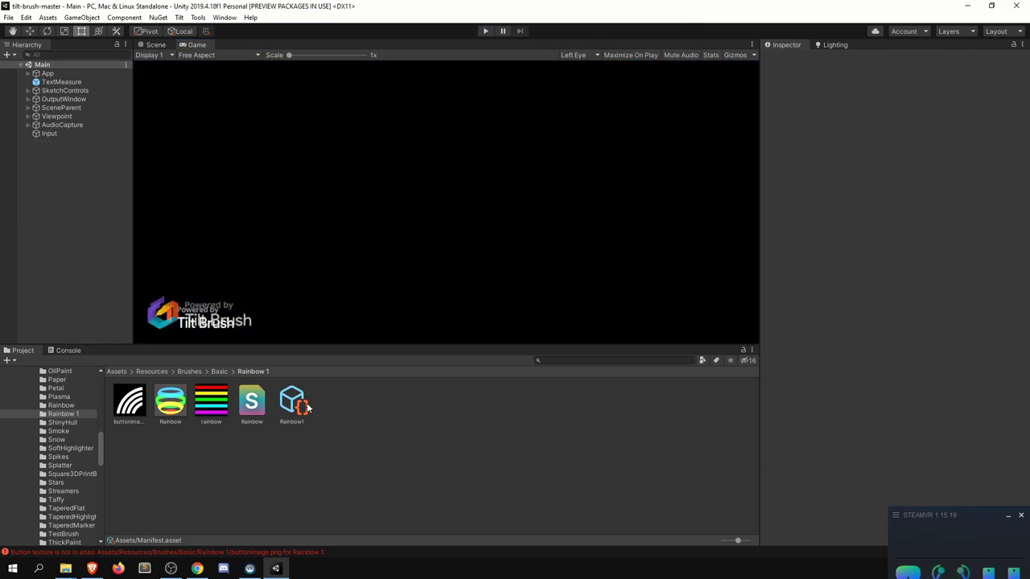
click(215, 412)
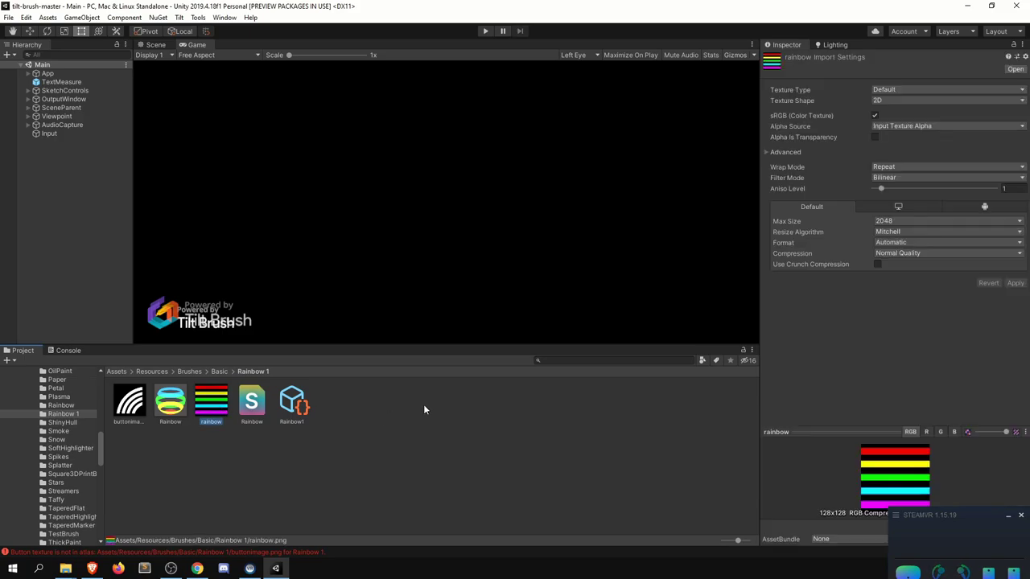
click(258, 414)
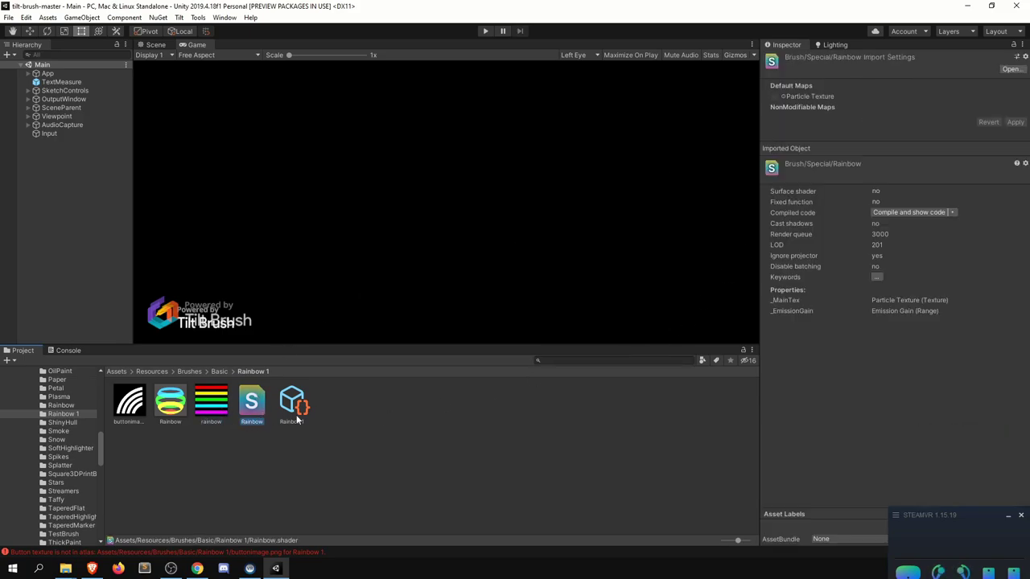
click(179, 405)
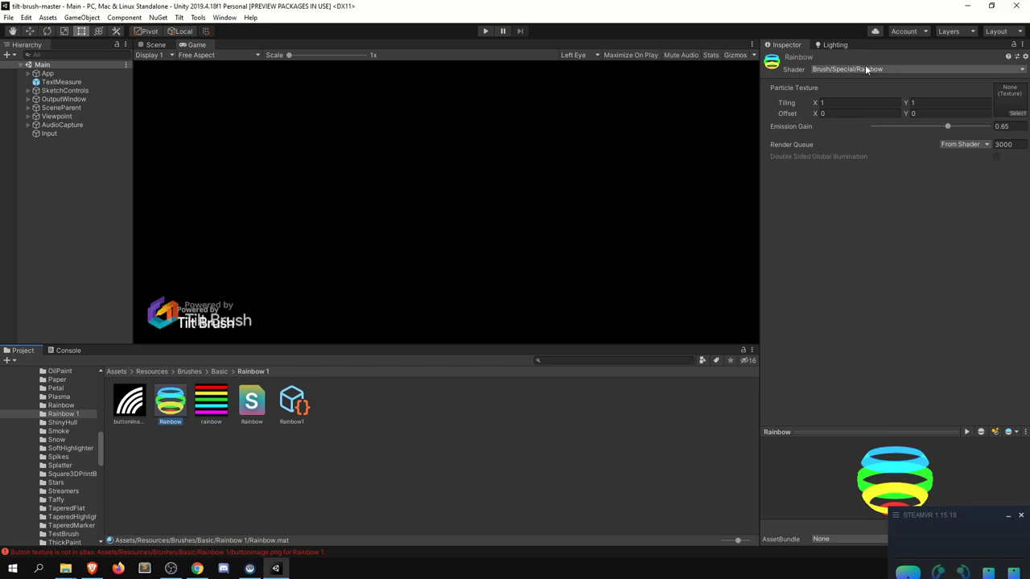
Review the Brush shader group, leaving the material's shader as Brush/Special/Rainbow
click(867, 69)
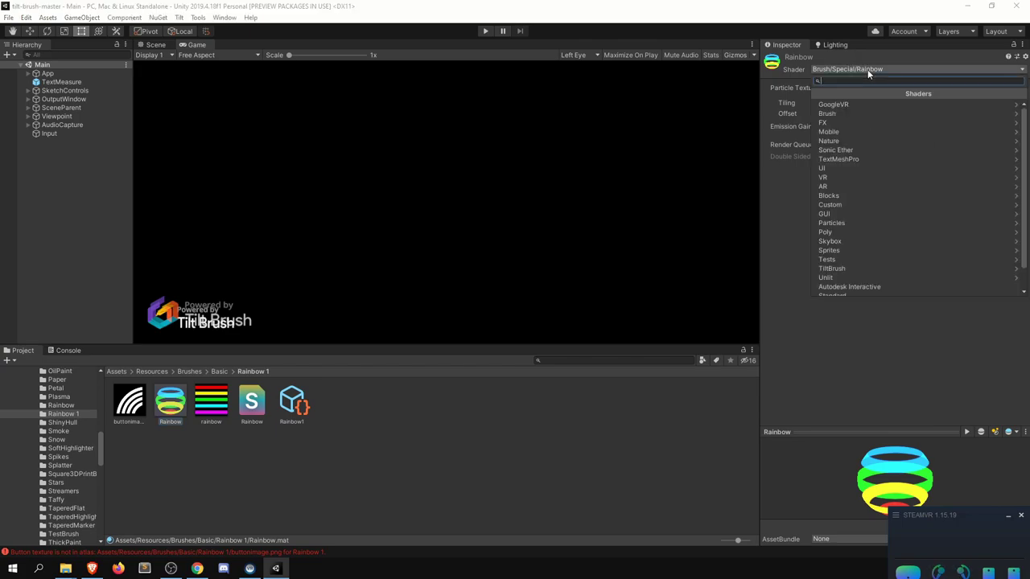
click(872, 112)
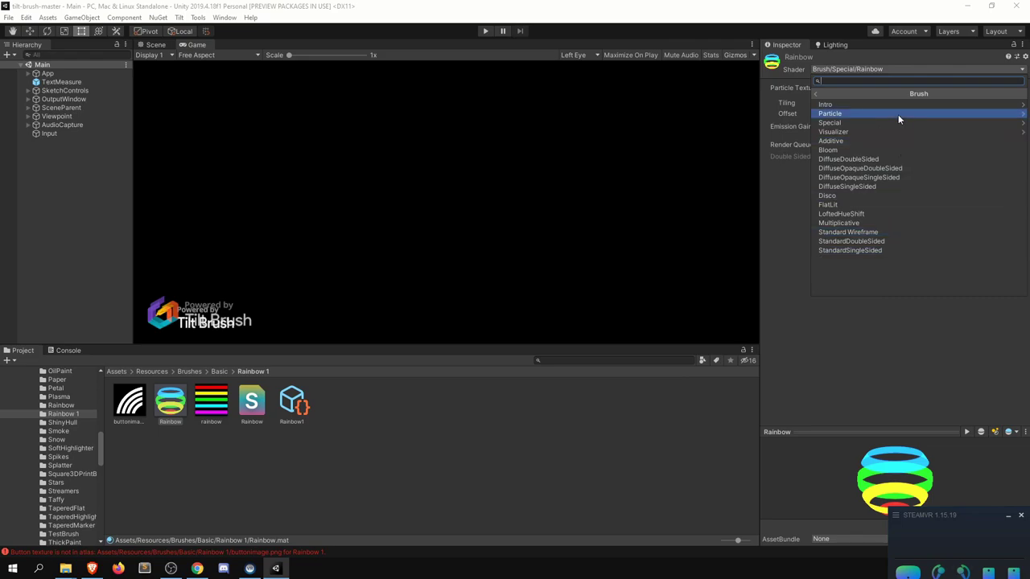
click(851, 309)
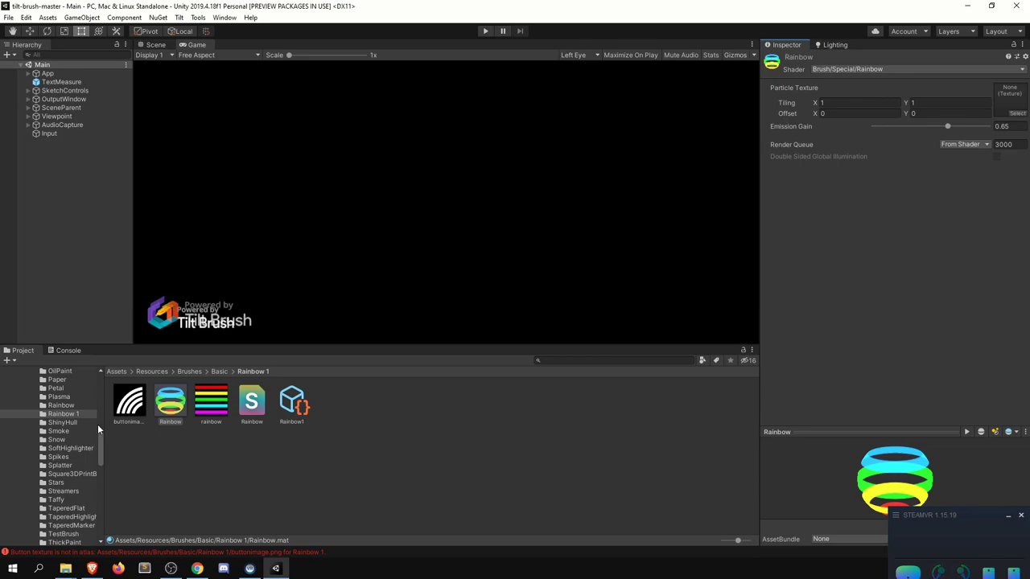
click(69, 416)
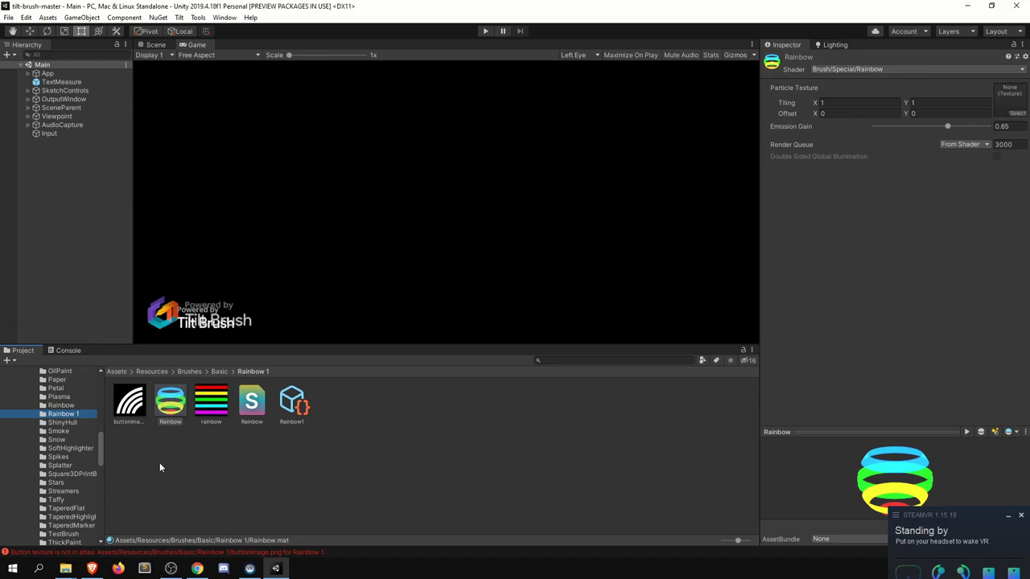